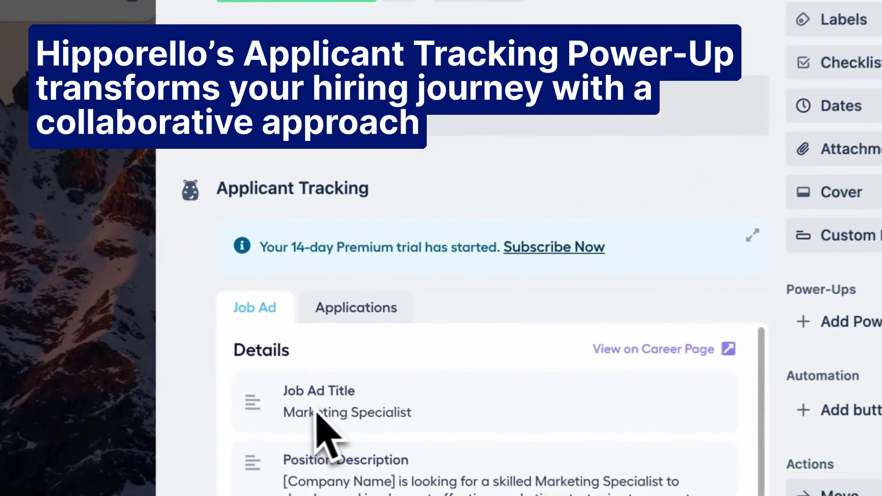
# - Scroll through the Marketing Specialist card's Job Ad panel and open its public career page in a new tab
pyautogui.scroll(-5, 349, 422)
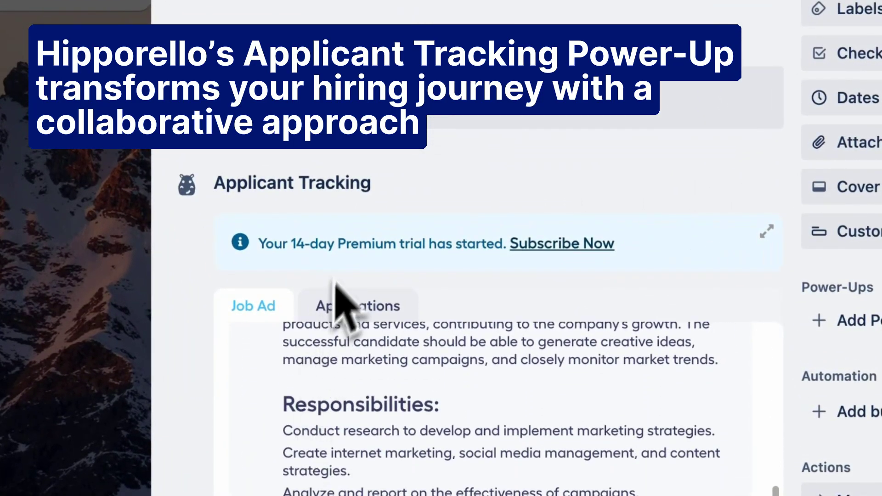
pyautogui.scroll(-10, 342, 276)
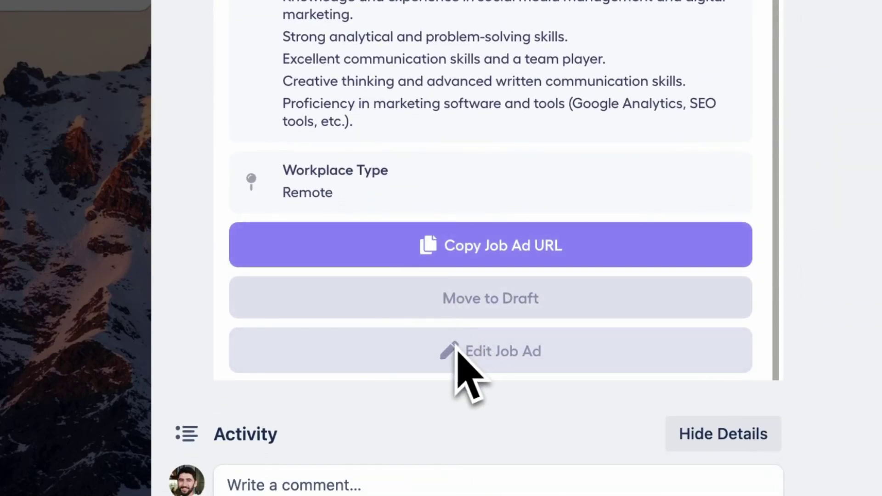
pyautogui.scroll(1, 546, 181)
pyautogui.scroll(15, 547, 181)
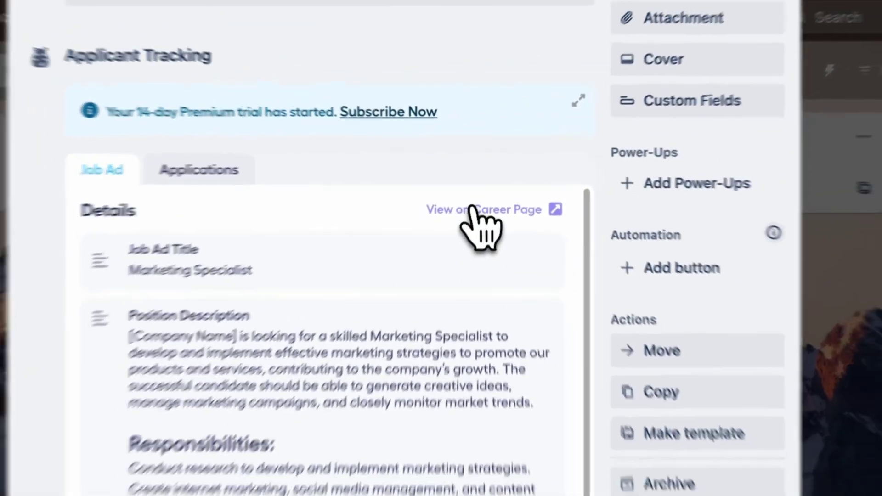
pyautogui.click(642, 21)
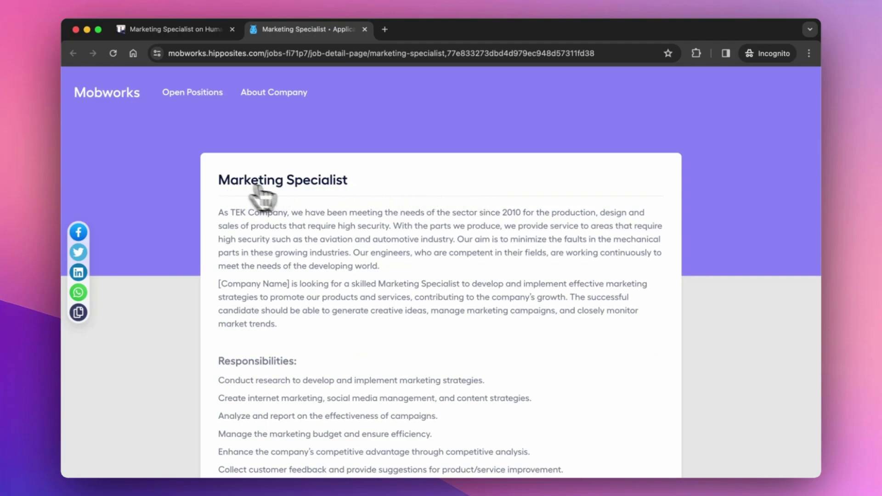
pyautogui.scroll(-6, 347, 207)
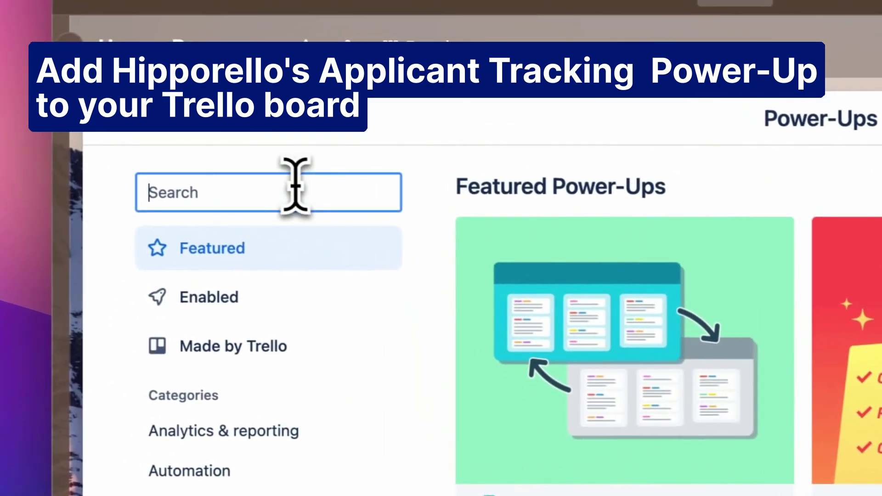
# - Search Power-Ups for 'appli', add Hipporello's Applicant Tracking, accept its permissions and begin authorizing Hipporello
pyautogui.write('appli')
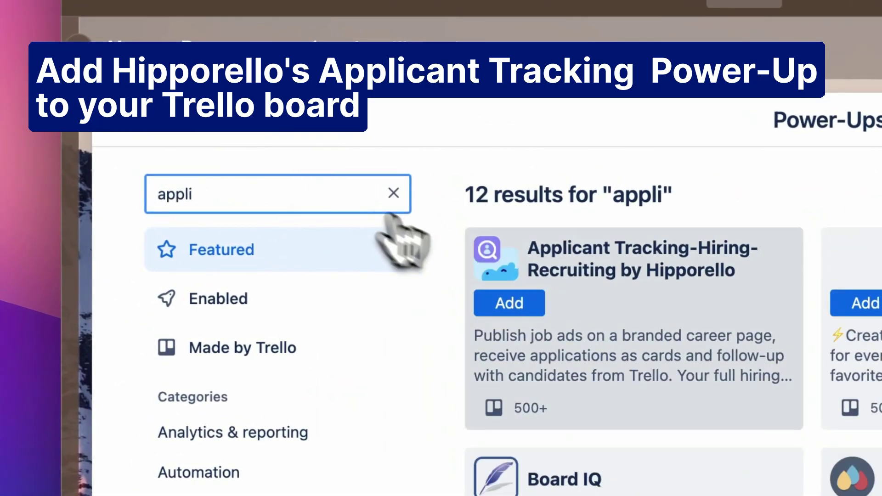
pyautogui.click(517, 313)
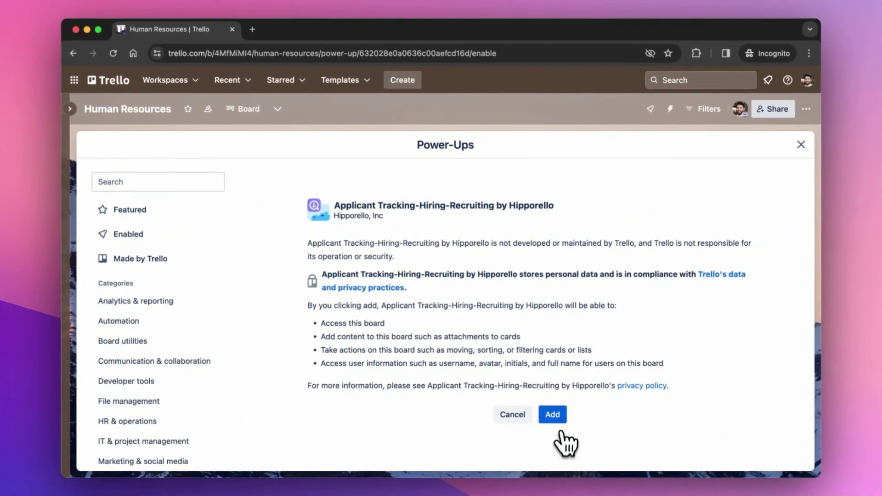
pyautogui.click(560, 423)
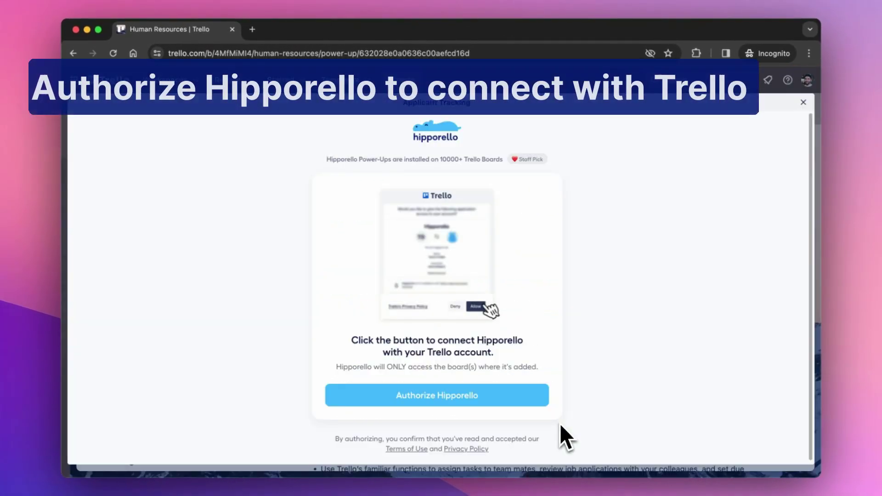
pyautogui.click(434, 398)
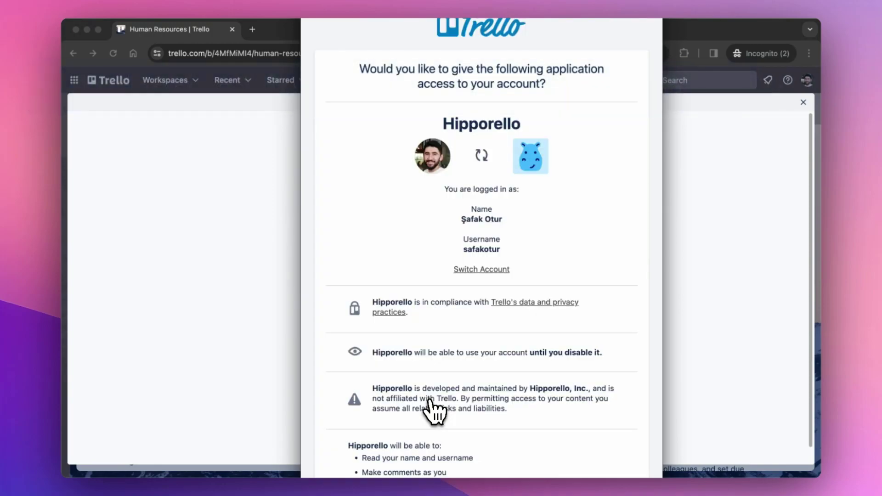
pyautogui.scroll(-10, 434, 412)
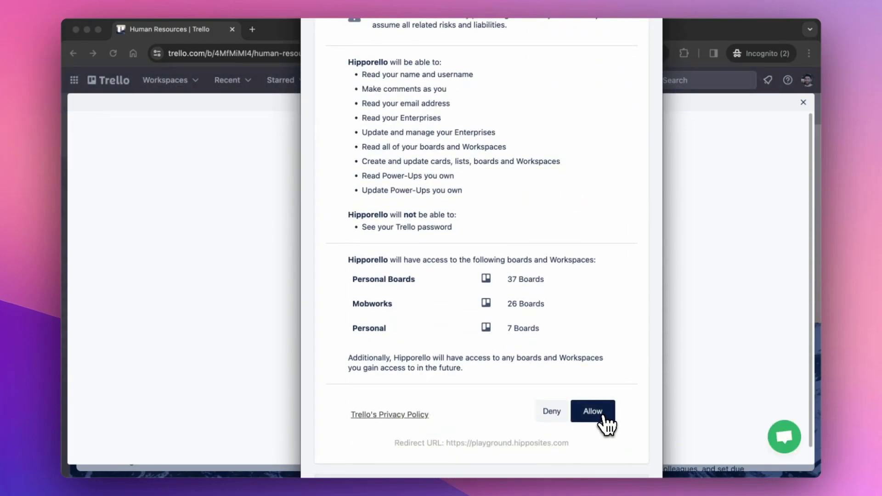
# - Allow Hipporello access, install Applicant Tracking into the Mobworks workspace and go to the Power-Up
pyautogui.click(592, 412)
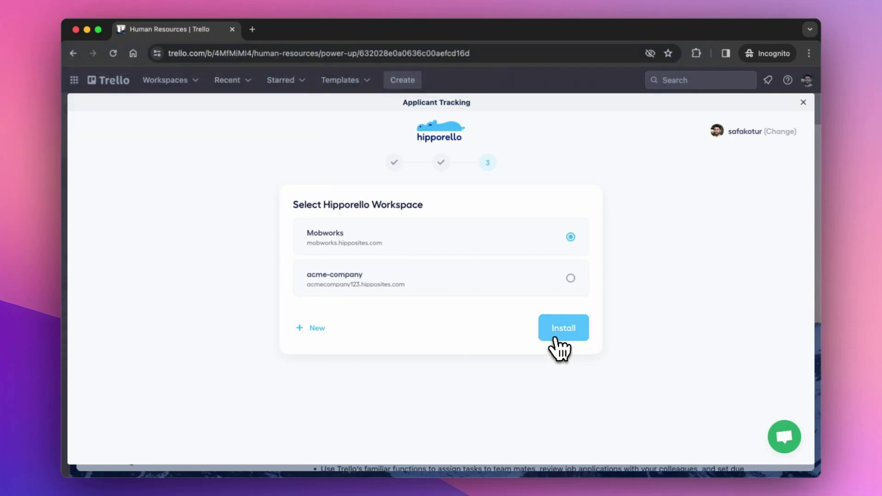
pyautogui.click(557, 349)
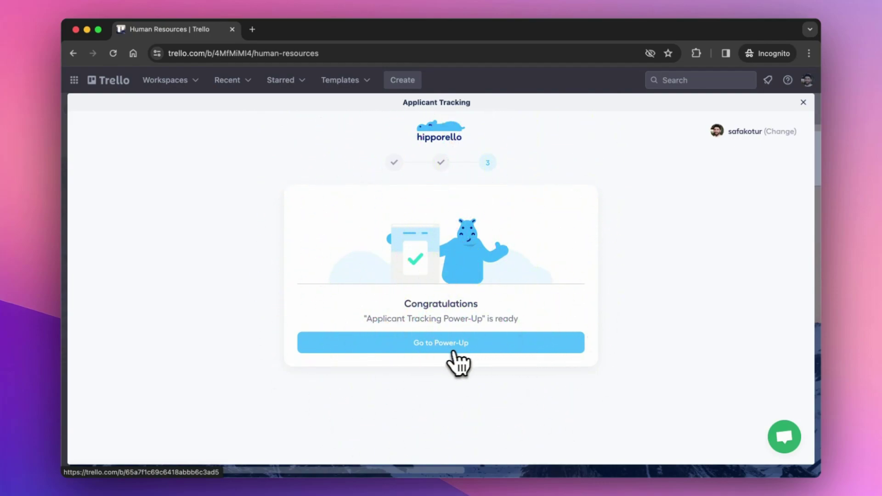
pyautogui.click(439, 352)
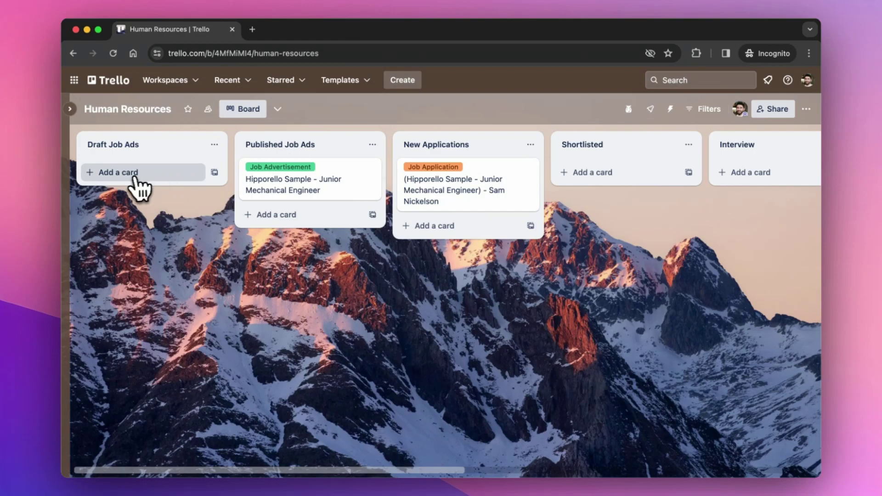
# - Add a 'Marketing Specialist' card to the Draft Job Ads list
pyautogui.click(120, 181)
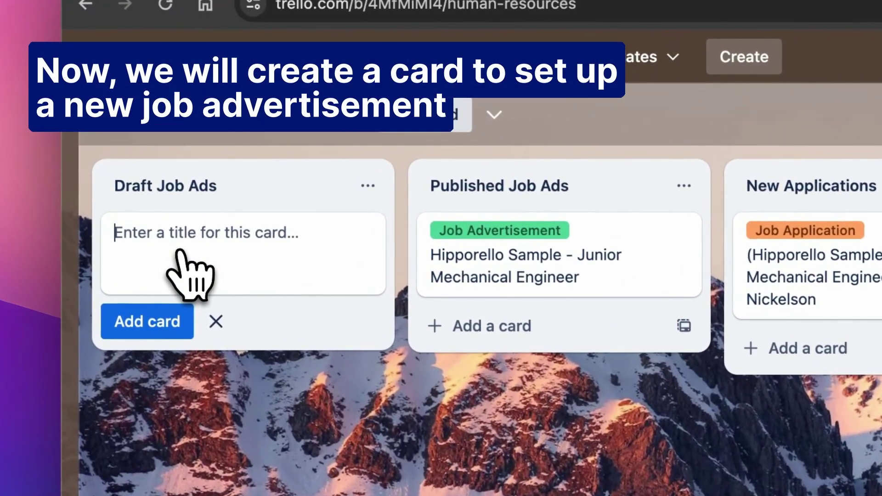
pyautogui.write('Mar')
pyautogui.write('keting Speci')
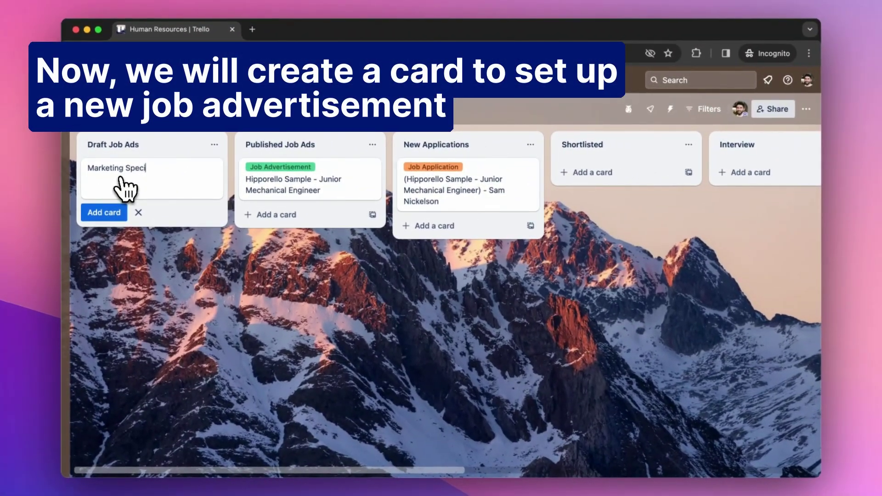
pyautogui.write('alist')
pyautogui.press('Return')
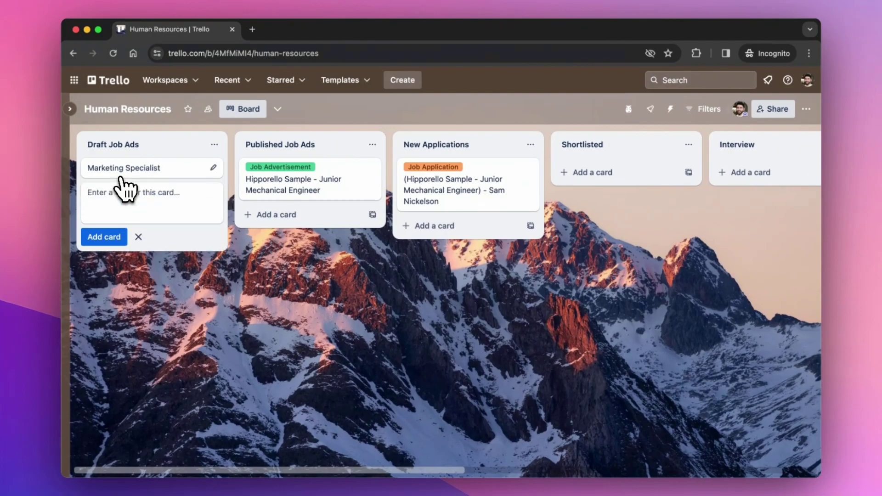
# - Open the Marketing Specialist card and start a new job advertisement for it
pyautogui.click(149, 169)
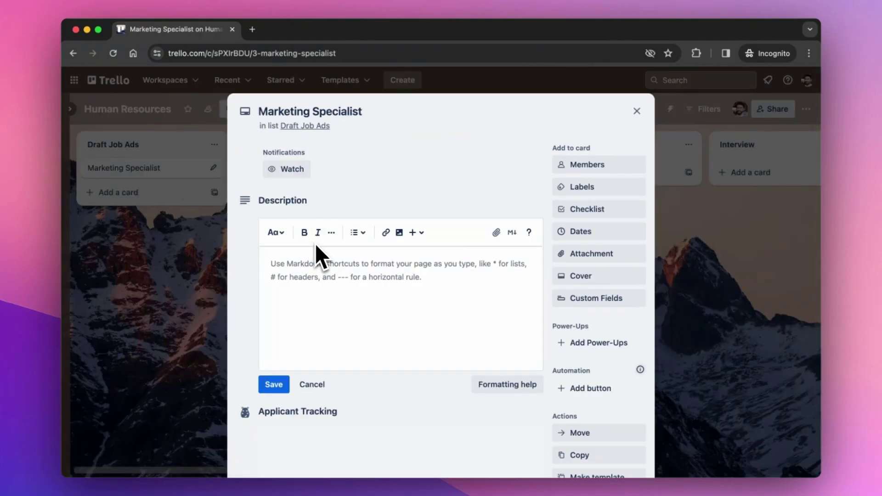
pyautogui.scroll(-5, 315, 243)
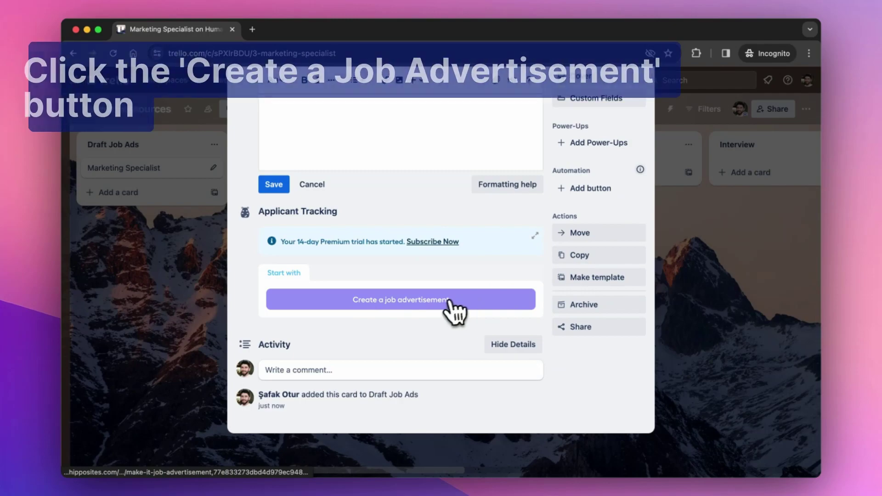
pyautogui.click(443, 304)
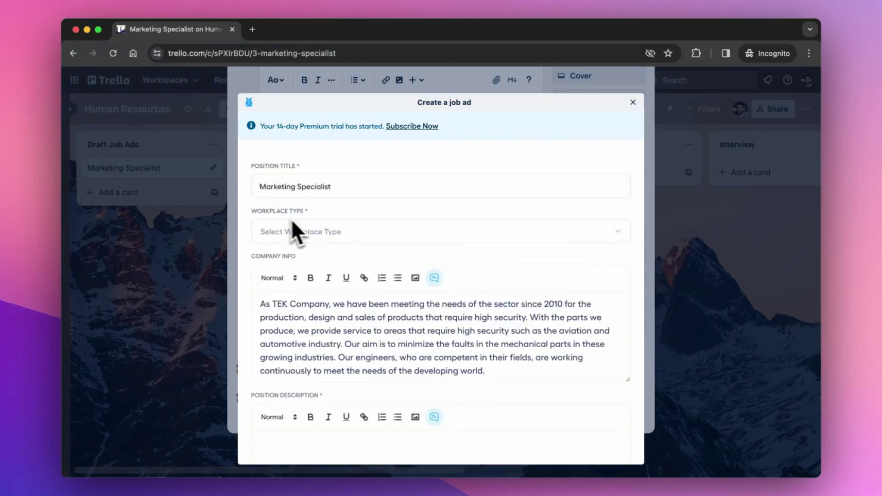
# - Set the workplace type to Remote and paste the prepared position description
pyautogui.click(296, 235)
pyautogui.click(295, 281)
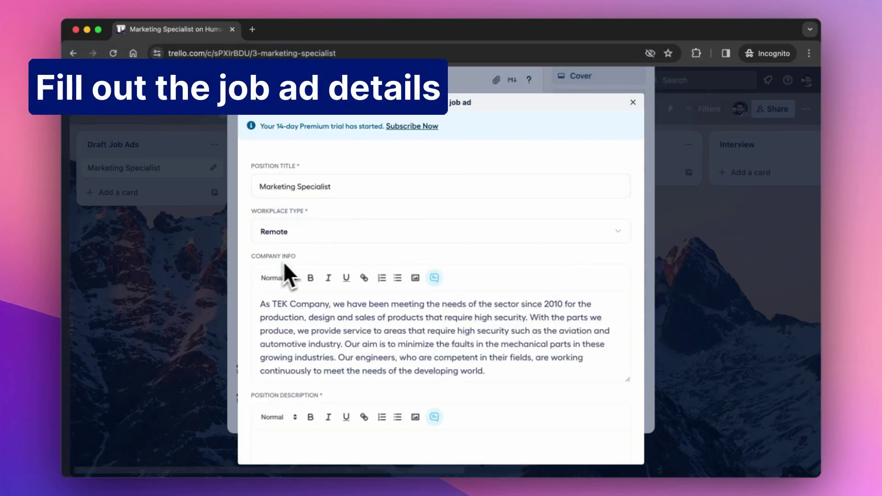
pyautogui.scroll(-3, 299, 321)
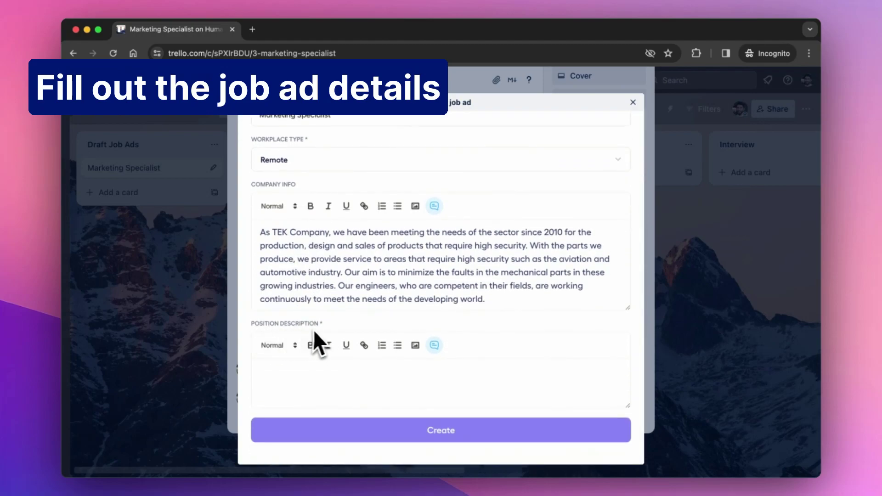
pyautogui.click(285, 374)
pyautogui.press('cmd+v')
# - Make 'Requirements:' and 'Responsibilities:' Heading 3, then create the job advertisement
pyautogui.scroll(-5, 285, 373)
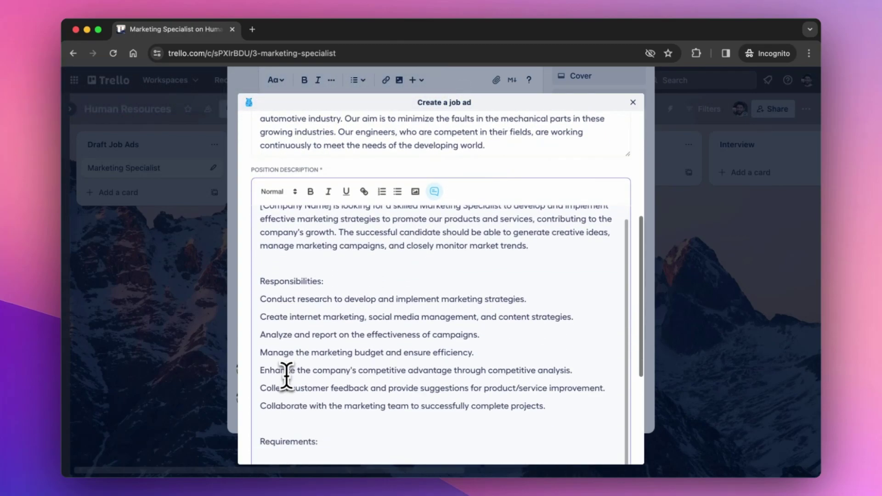
pyautogui.scroll(-3, 286, 375)
pyautogui.scroll(3, 259, 138)
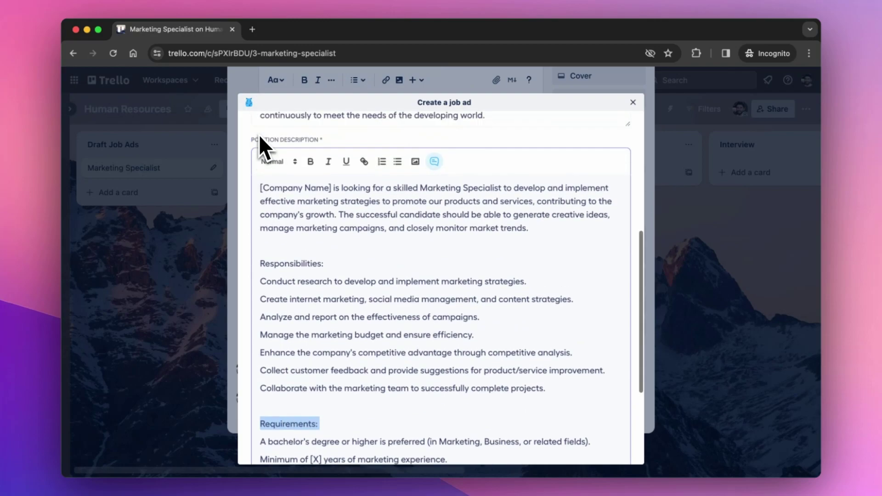
pyautogui.click(278, 169)
pyautogui.click(293, 239)
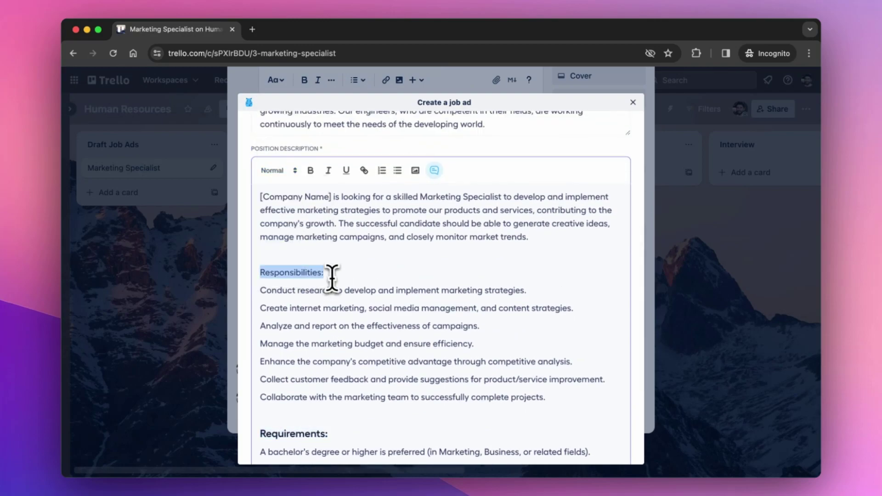
pyautogui.click(281, 171)
pyautogui.click(286, 240)
pyautogui.scroll(-5, 342, 297)
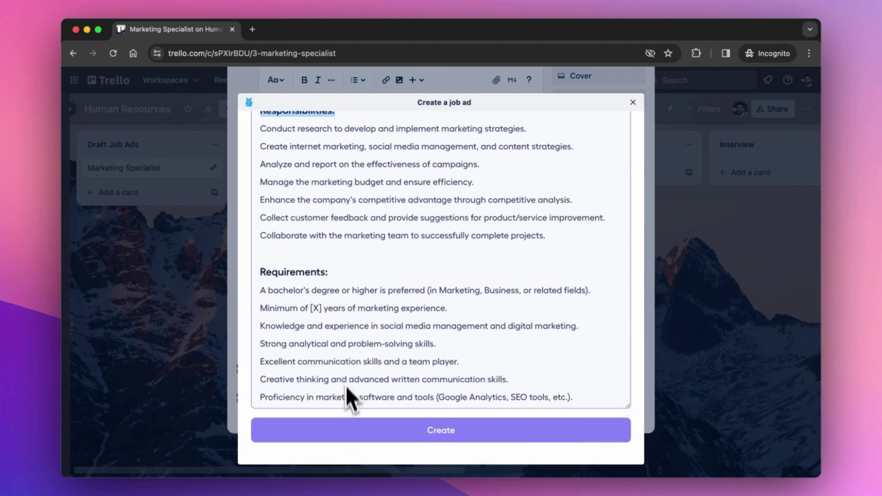
pyautogui.click(345, 432)
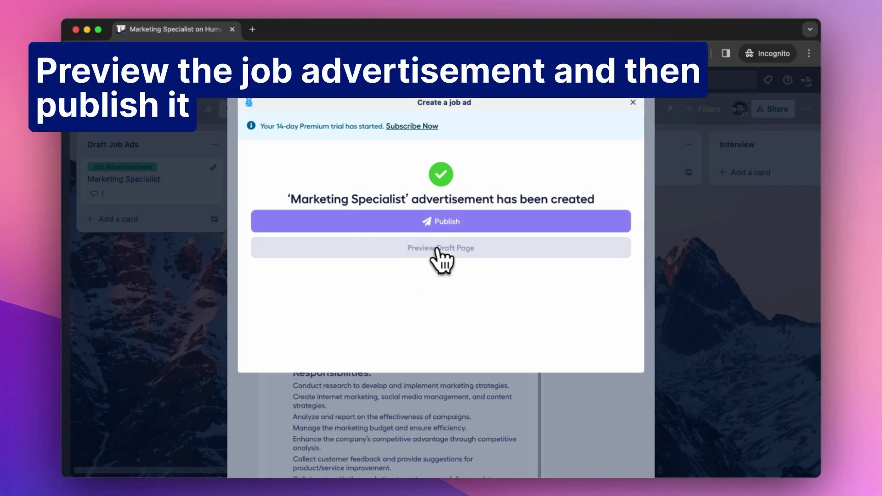
# - Publish the Marketing Specialist ad and review its Job Ad details, including the Remote workplace type
pyautogui.click(443, 222)
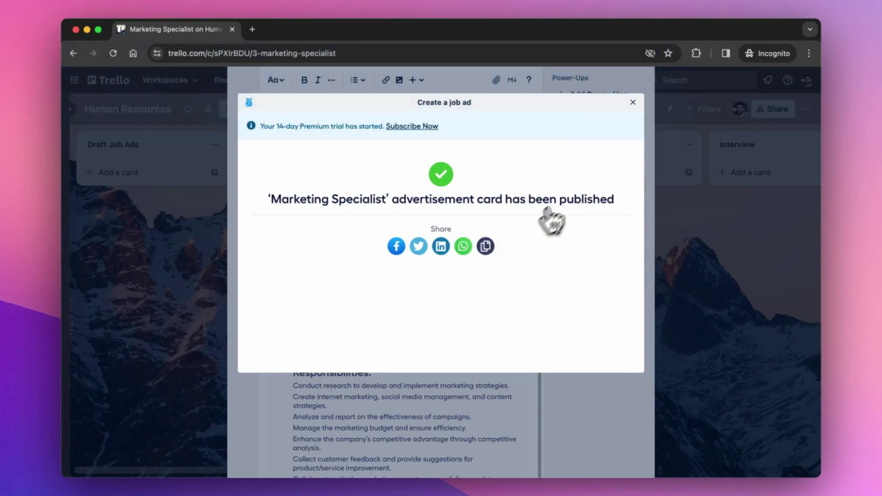
pyautogui.click(633, 102)
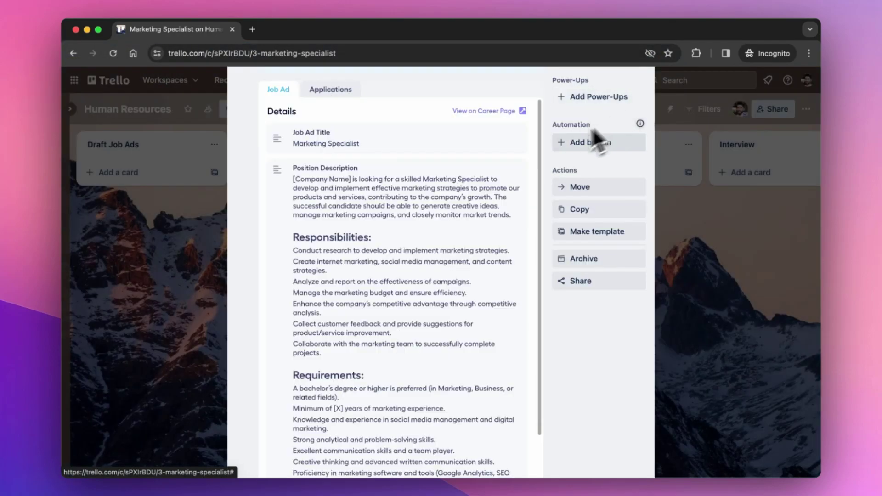
pyautogui.scroll(4, 534, 153)
pyautogui.scroll(3, 533, 155)
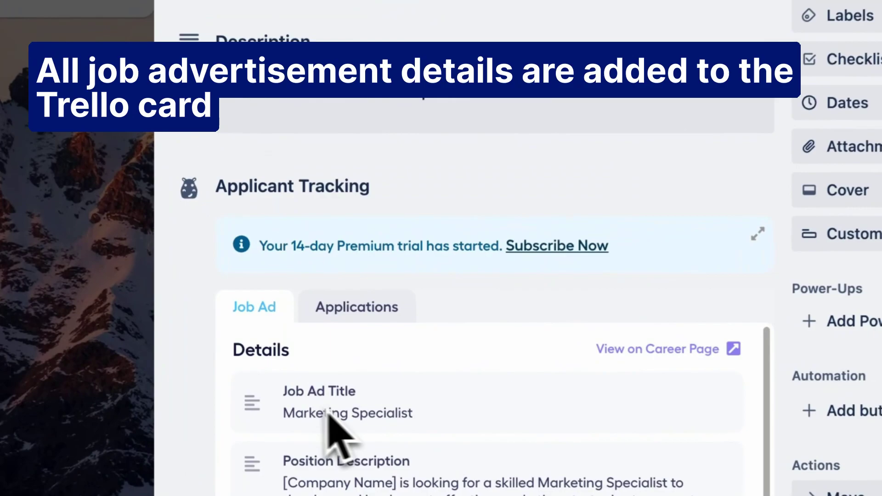
pyautogui.scroll(-5, 329, 413)
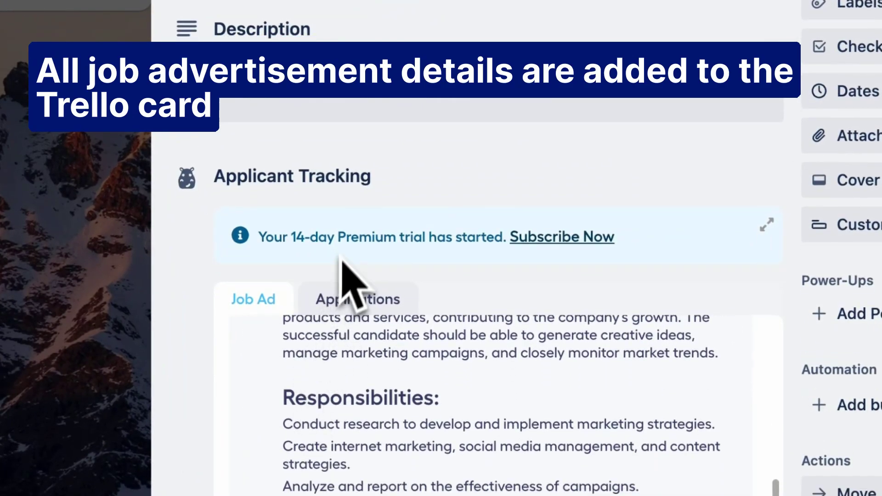
pyautogui.scroll(-15, 342, 260)
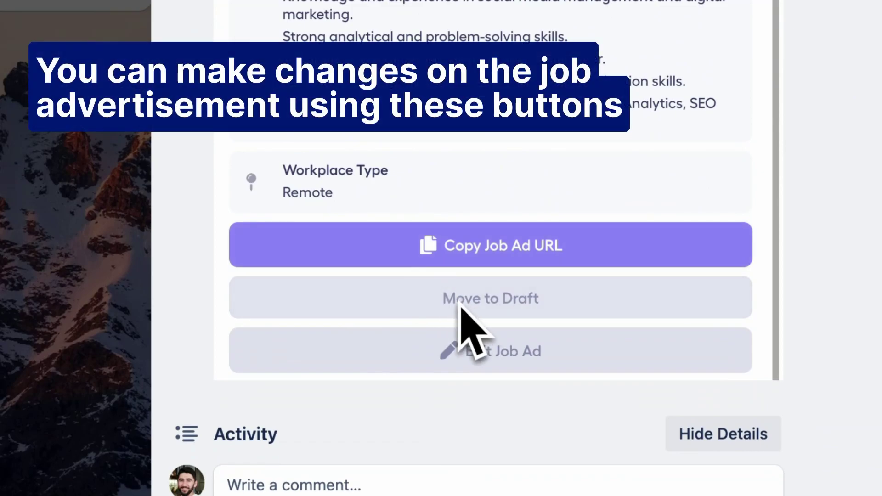
pyautogui.scroll(12, 551, 198)
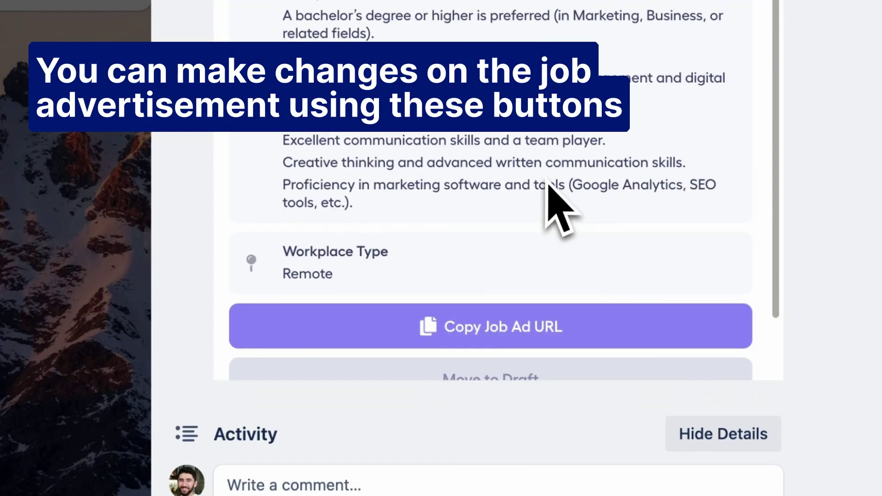
pyautogui.scroll(2, 549, 189)
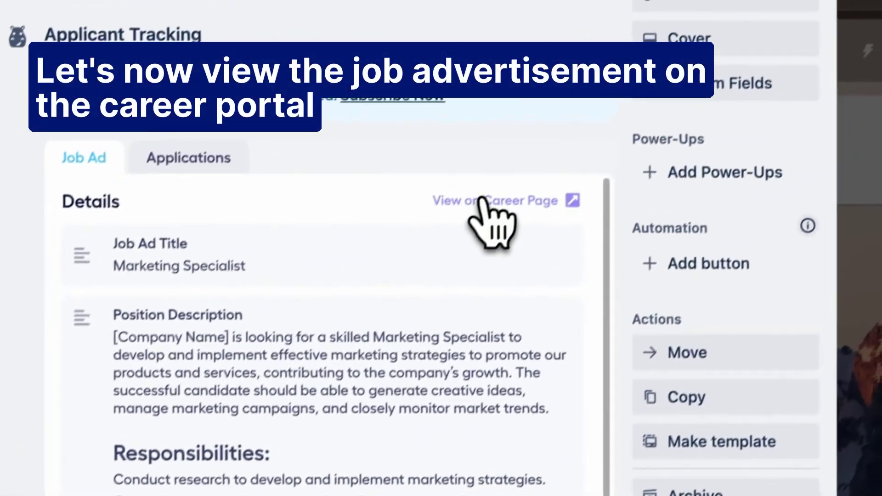
# - Open the ad on the Mobworks career page and go via Open Positions to the Marketing Specialist posting
pyautogui.click(653, 7)
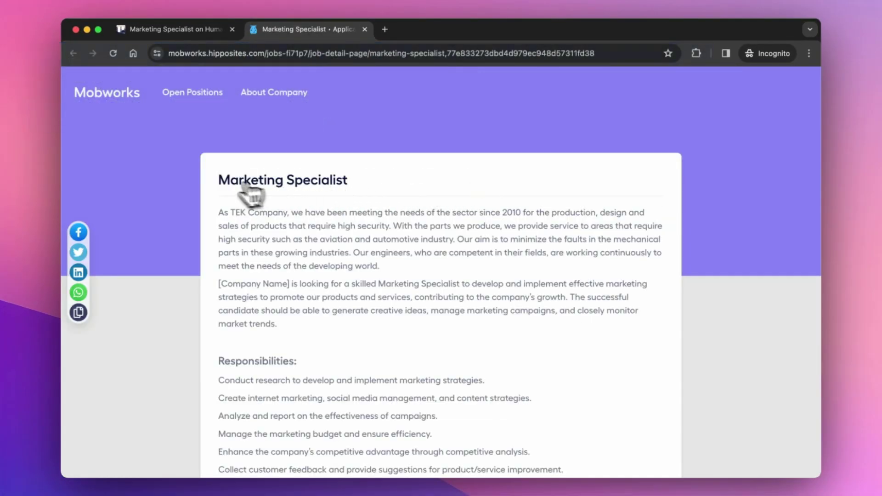
pyautogui.scroll(-6, 349, 209)
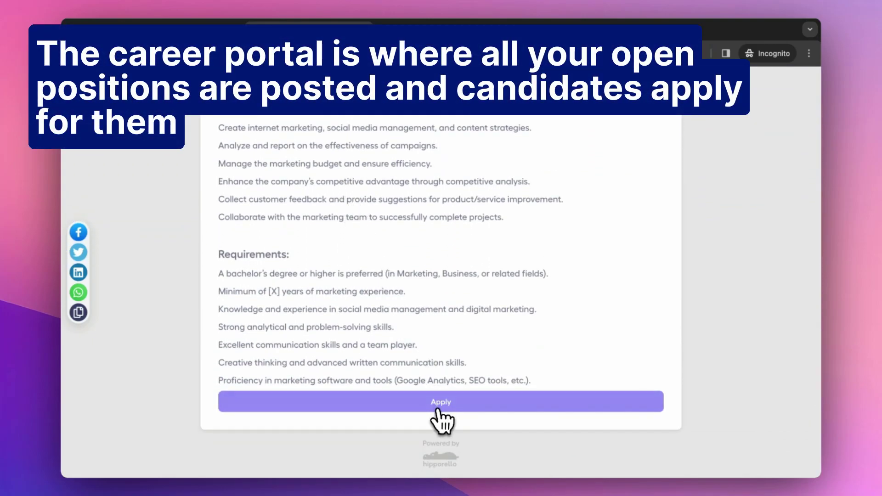
pyautogui.scroll(6, 370, 340)
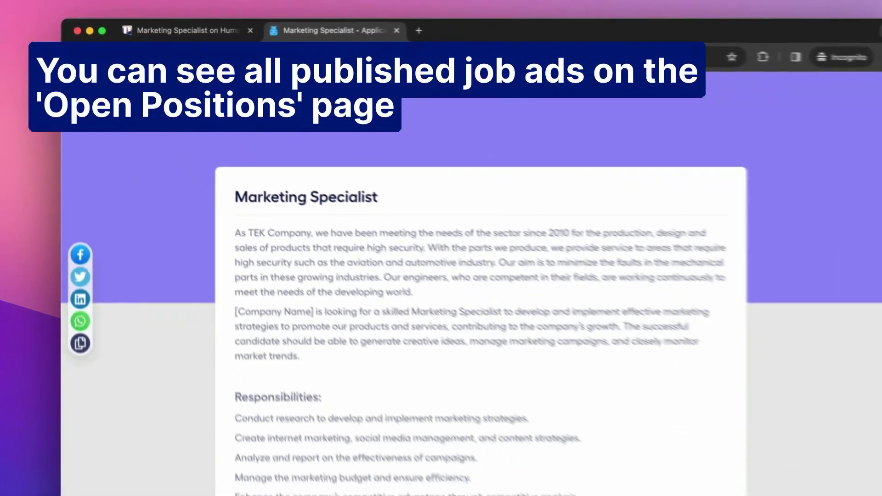
pyautogui.click(304, 161)
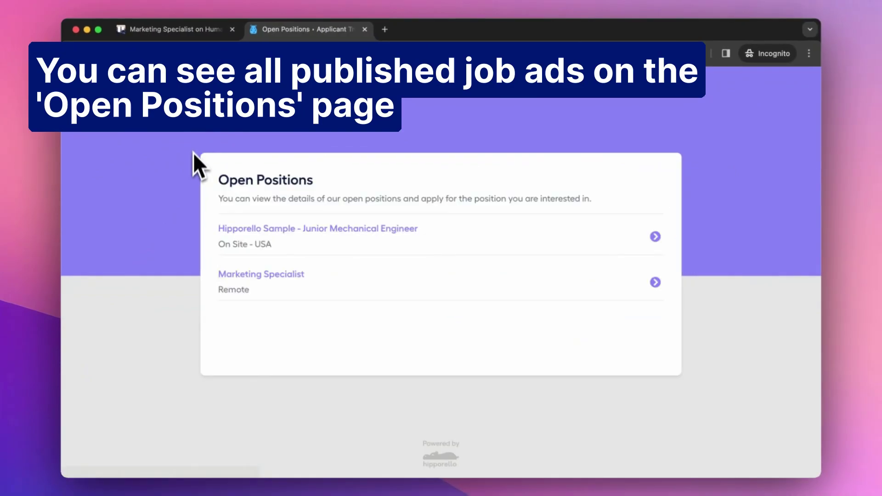
pyautogui.click(271, 277)
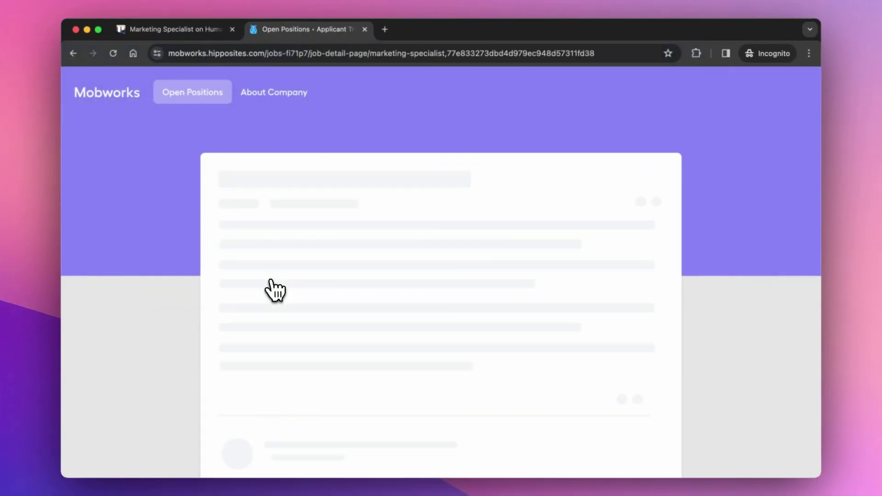
pyautogui.scroll(-6, 274, 292)
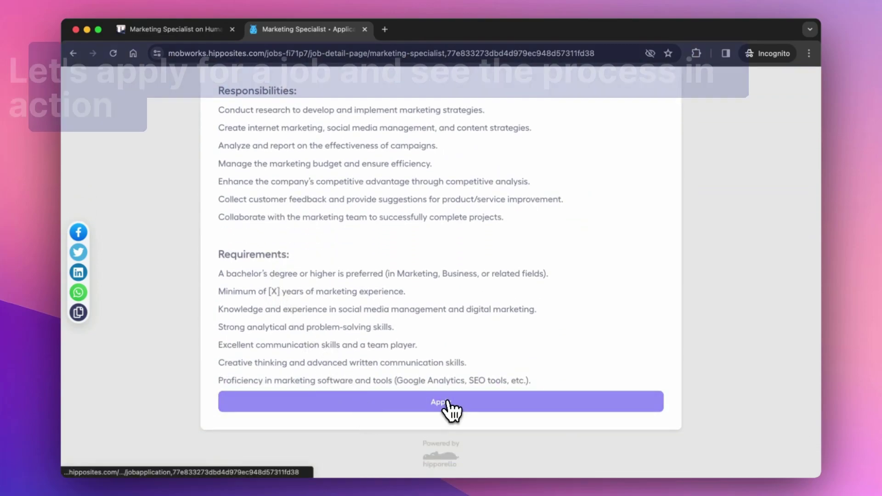
# - Start an application and fill in the applicant's first name, last name, e-mail and a pasted cover letter
pyautogui.click(449, 404)
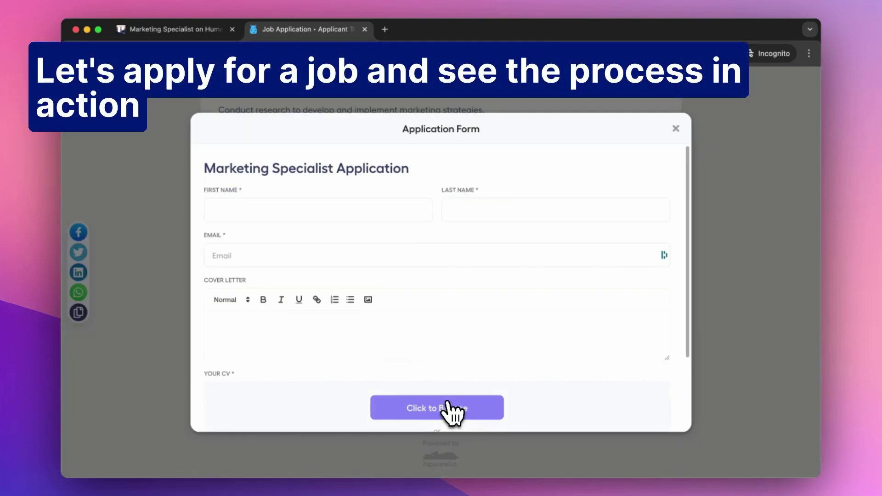
pyautogui.write('John')
pyautogui.press('Tab')
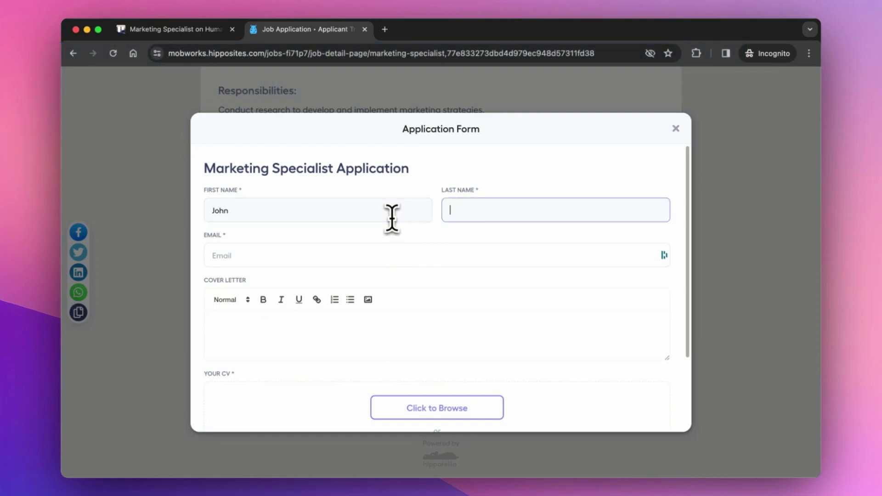
pyautogui.write('Doe')
pyautogui.press('Tab')
pyautogui.click(246, 334)
pyautogui.write("Dear Hiring Manager,  I'm writing to express my interest in the Mechanical Engineer Internship at The TEK Company. As a Mechanical Engineering student with a 3.9 GPA and a winner of the American Society of Mechanical Engineers student competition, I believe I have the skills and drive you're looking for.  I am particularly impressed by The TEK Company's efforts in solving complex issues like traffic congestion and would be thrilled to contribute to such innovative work.    Thank you for considering my application.   Best regards,")
pyautogui.scroll(-6, 247, 338)
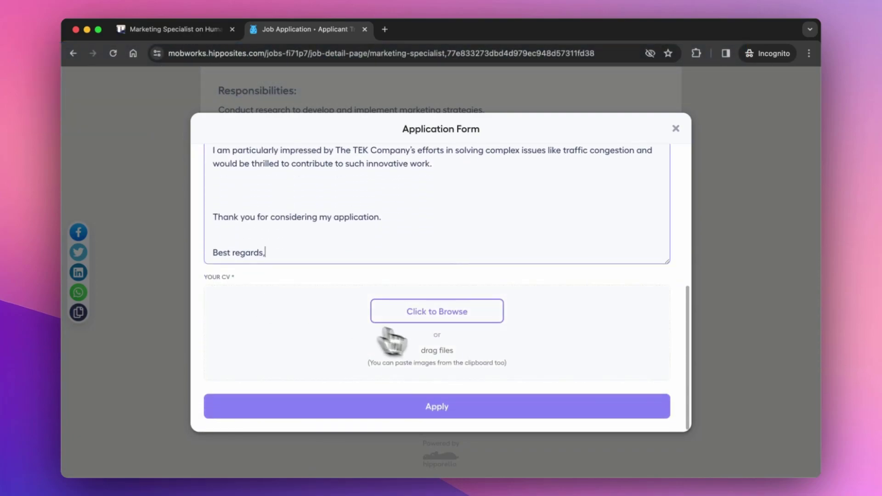
# - Attach the résumé PDF from the Desktop, submit the application and dismiss the confirmation
pyautogui.click(450, 315)
pyautogui.click(301, 184)
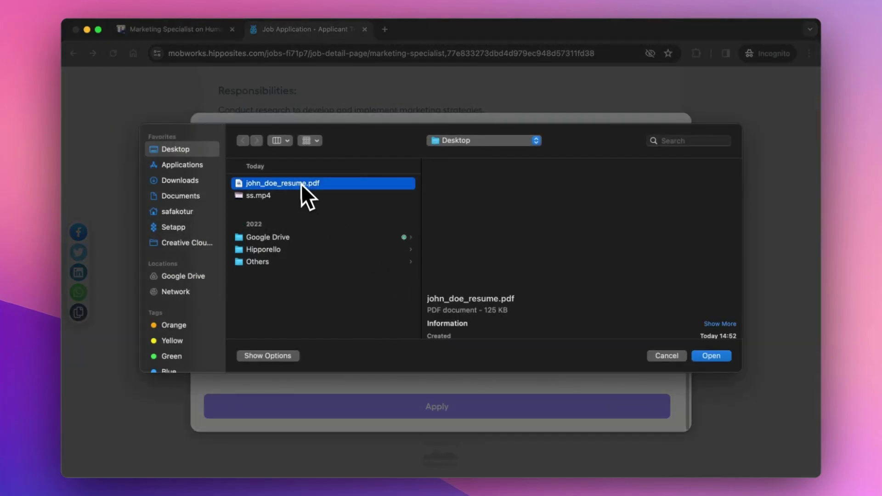
pyautogui.doubleClick(300, 183)
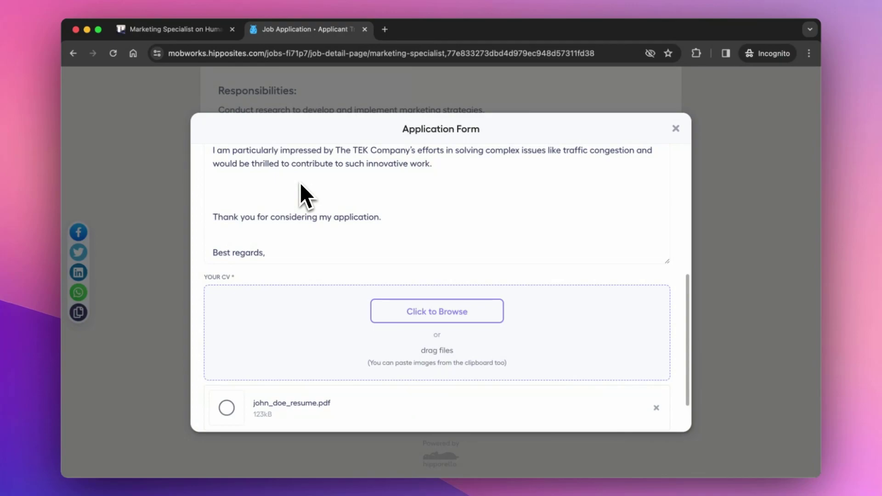
pyautogui.scroll(-2, 299, 183)
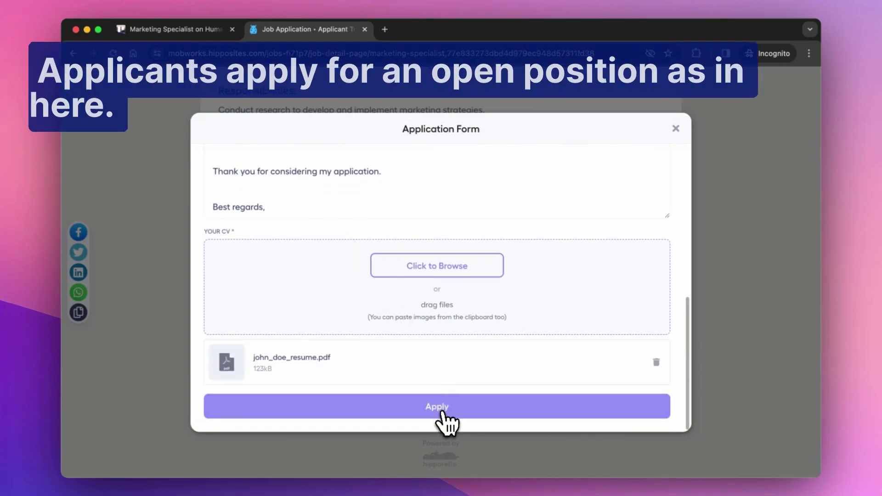
pyautogui.click(442, 412)
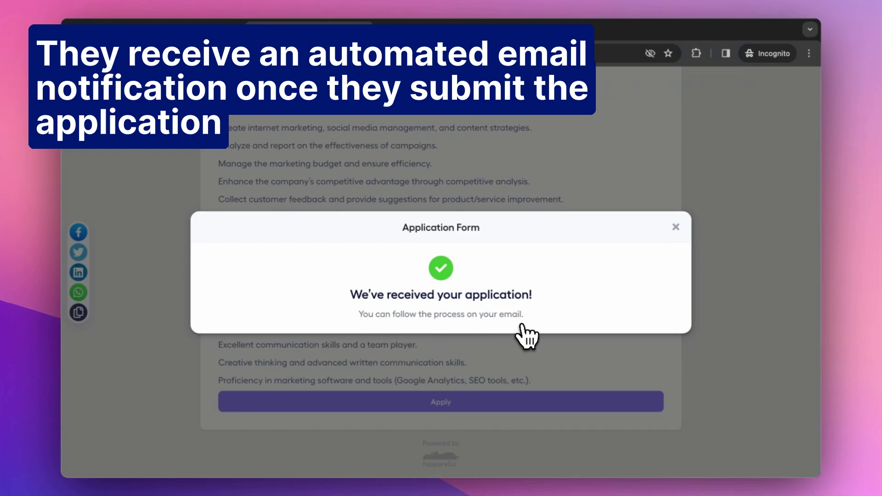
pyautogui.click(675, 227)
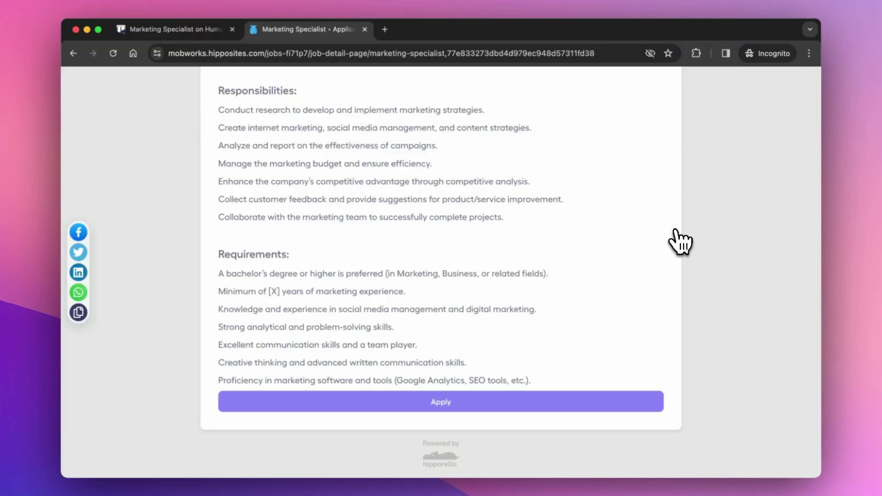
pyautogui.scroll(6, 588, 204)
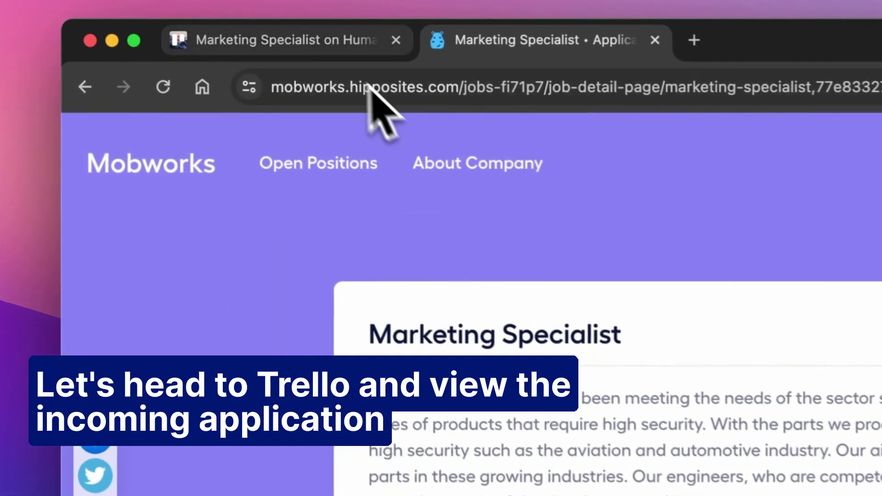
# - Return to Trello and open the Marketing Specialist card's Applications tab listing the new applicant
pyautogui.click(320, 42)
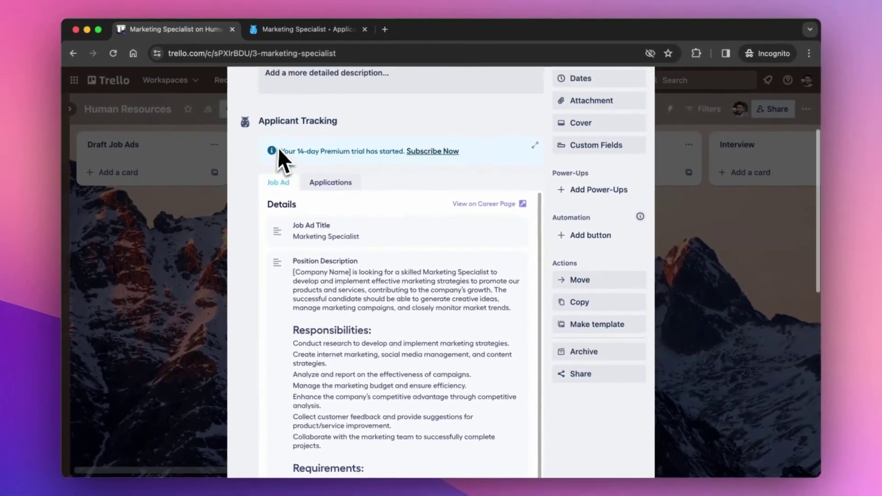
pyautogui.scroll(5, 277, 147)
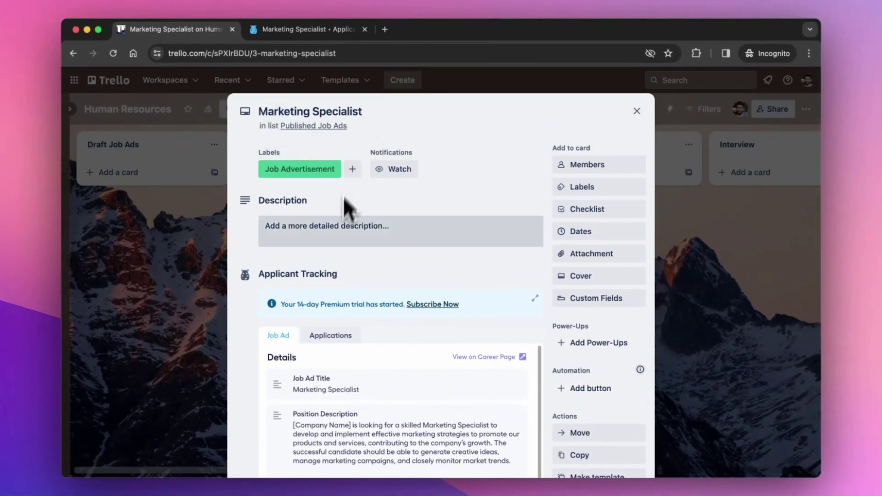
pyautogui.scroll(-2, 343, 197)
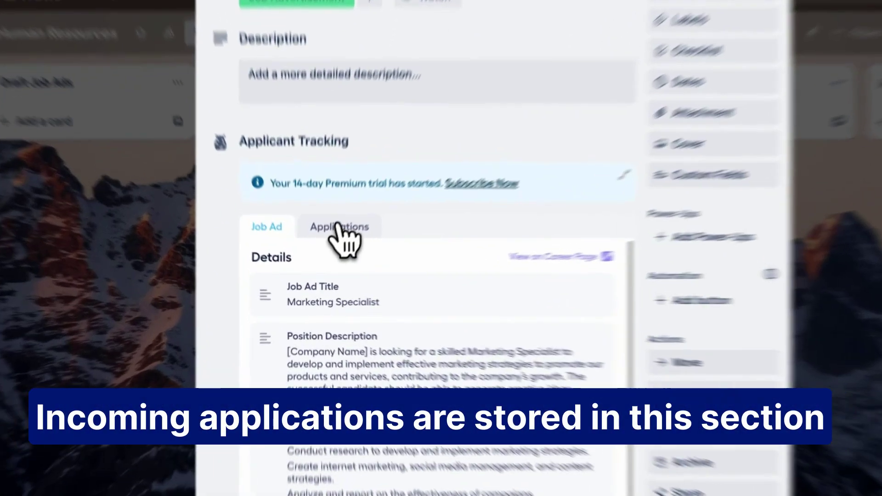
pyautogui.click(330, 249)
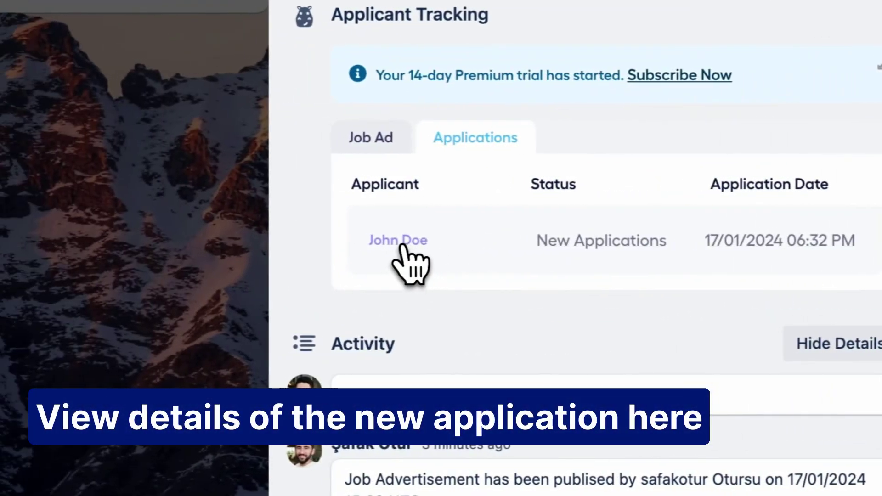
# - Open the applicant's card and scroll through its Applicant Details, cover letter and attached résumé
pyautogui.click(362, 252)
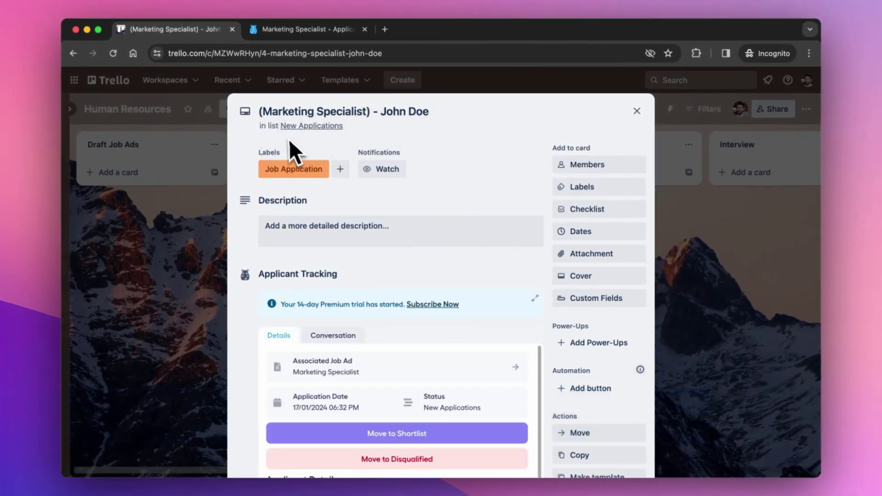
pyautogui.scroll(-1, 343, 138)
pyautogui.scroll(-3, 343, 137)
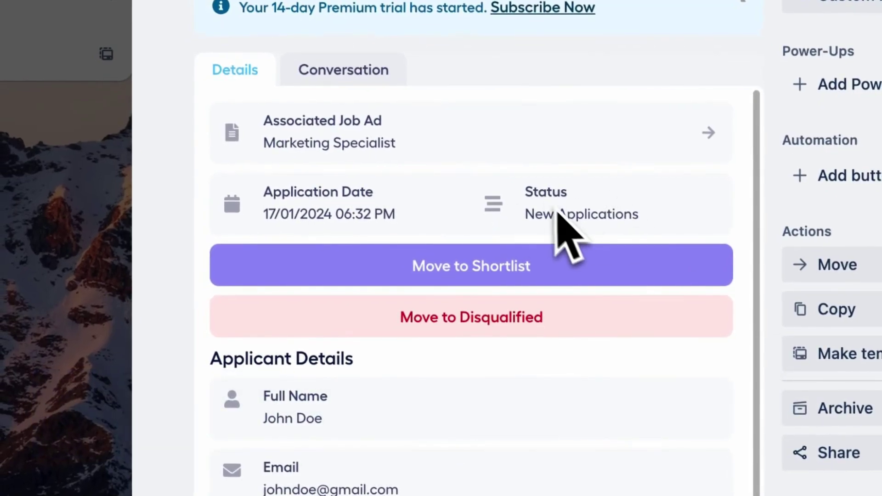
pyautogui.scroll(-5, 556, 211)
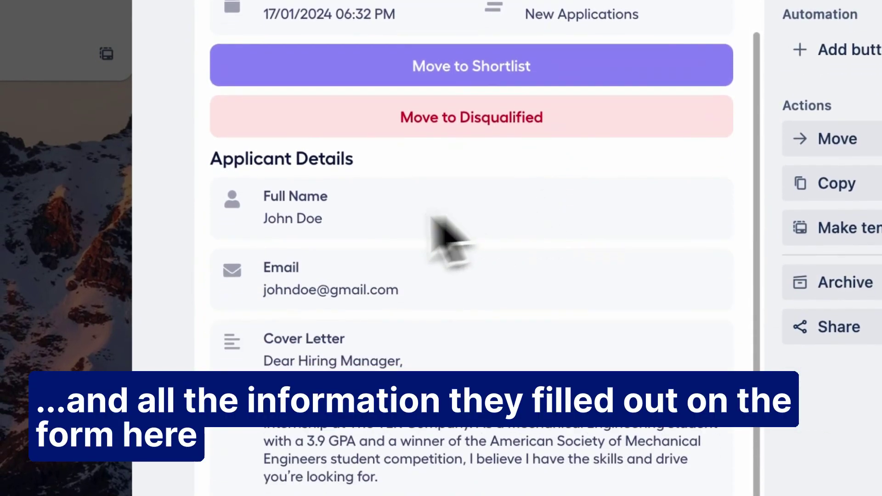
pyautogui.scroll(-4, 304, 223)
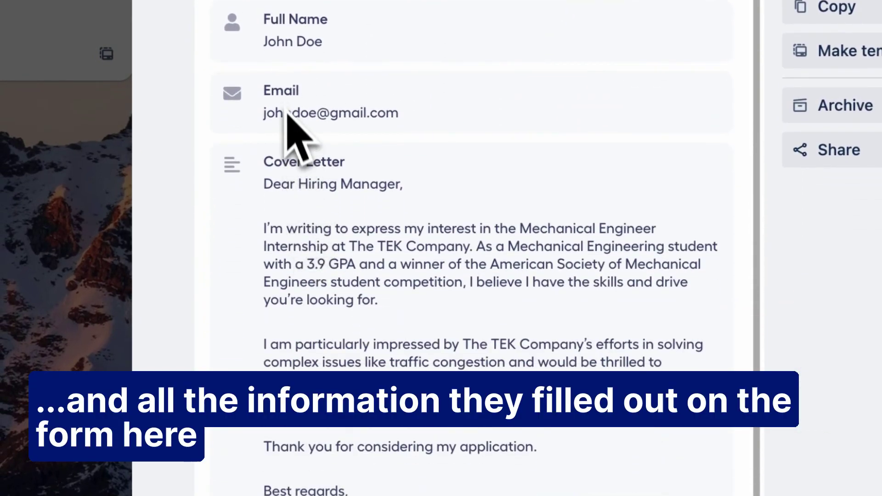
pyautogui.scroll(-5, 295, 286)
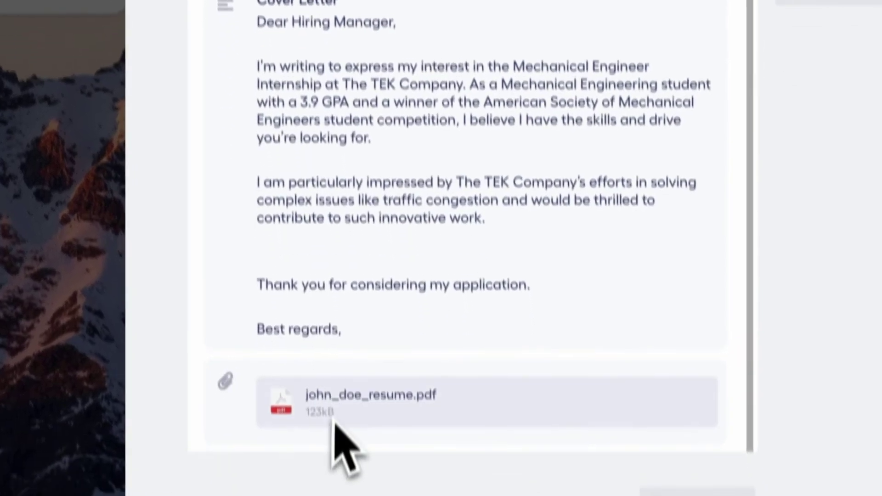
pyautogui.scroll(2, 368, 220)
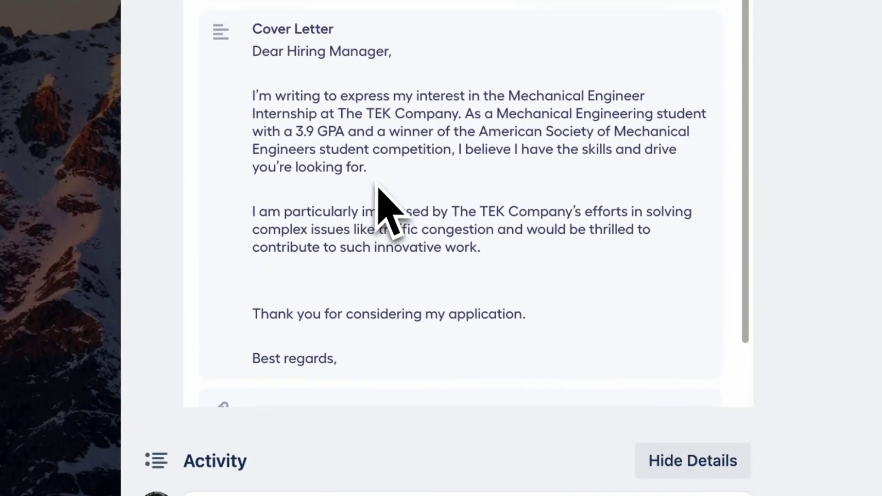
pyautogui.scroll(9, 378, 186)
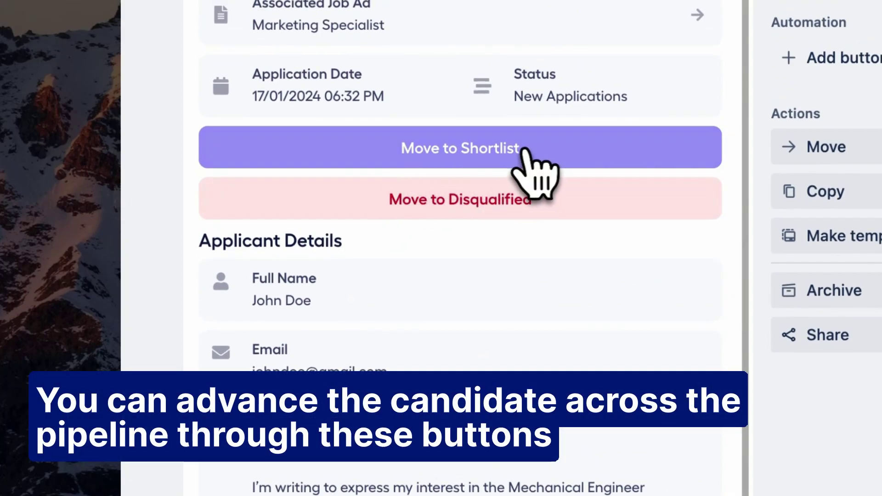
# - Move the applicant through Shortlist to Interview, then open the conversation with the applicant
pyautogui.click(464, 164)
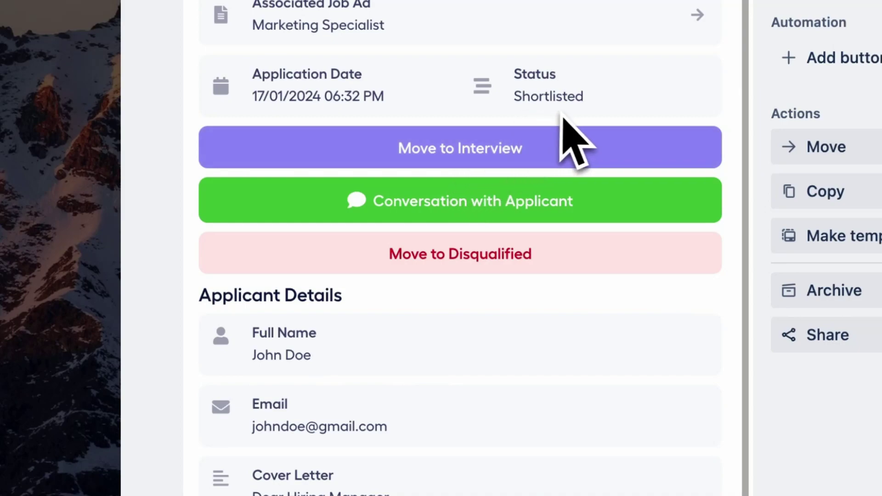
pyautogui.click(450, 167)
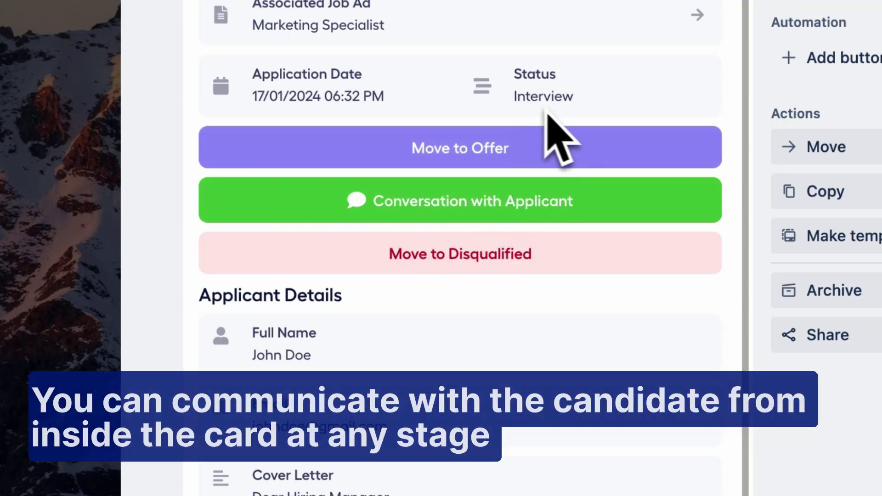
pyautogui.click(467, 203)
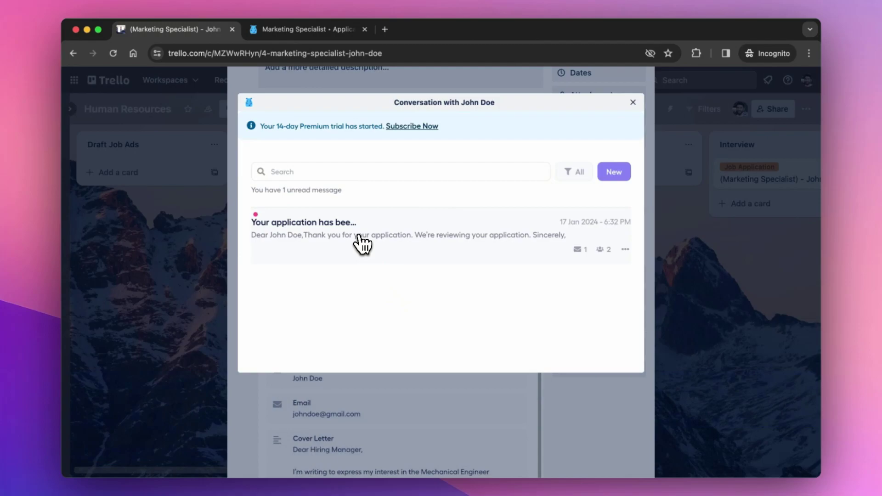
# - Reply to the application-received thread with 'Are you available to meet at 12 o'clock tomorrow?'
pyautogui.click(361, 239)
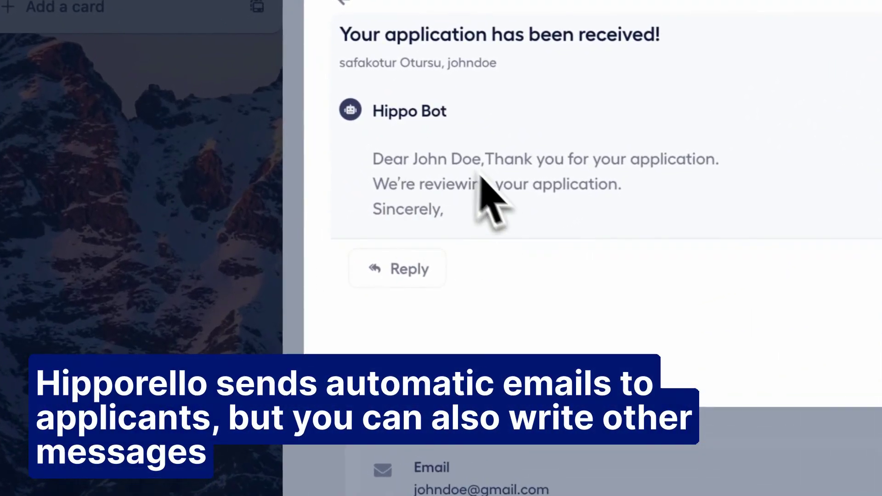
pyautogui.click(408, 279)
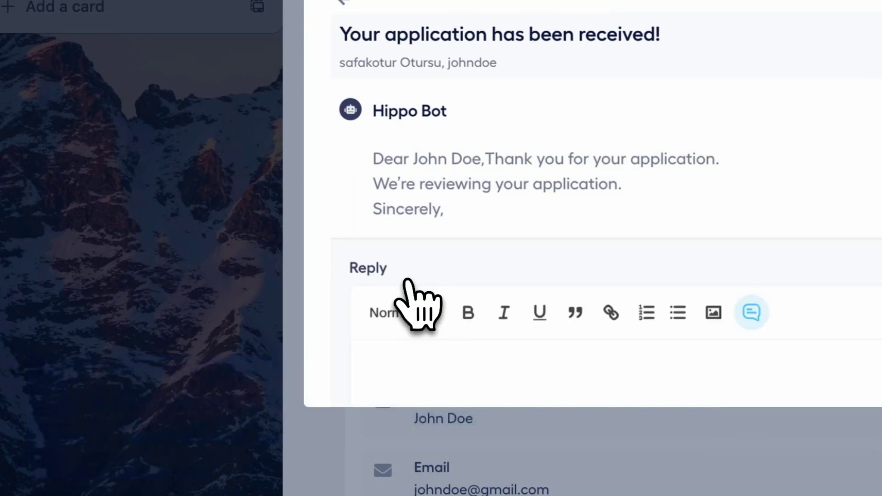
pyautogui.click(415, 375)
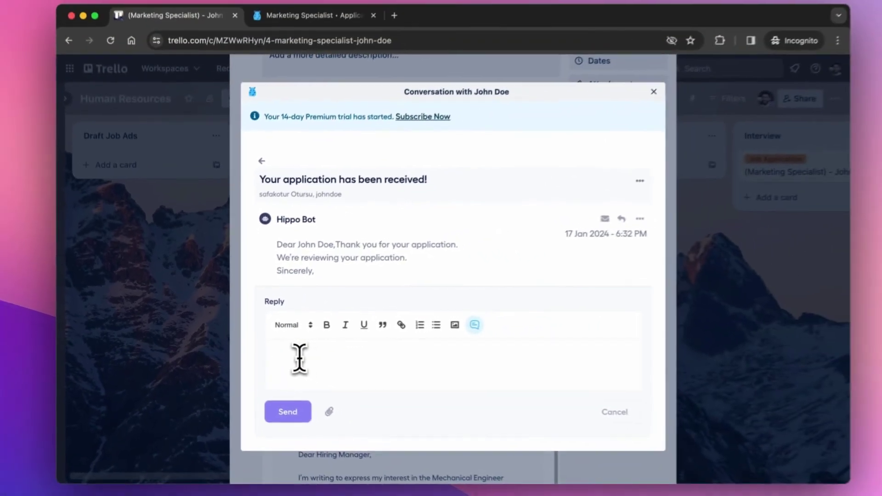
pyautogui.write("Are you available to meet at 12 o'clock tomorrow")
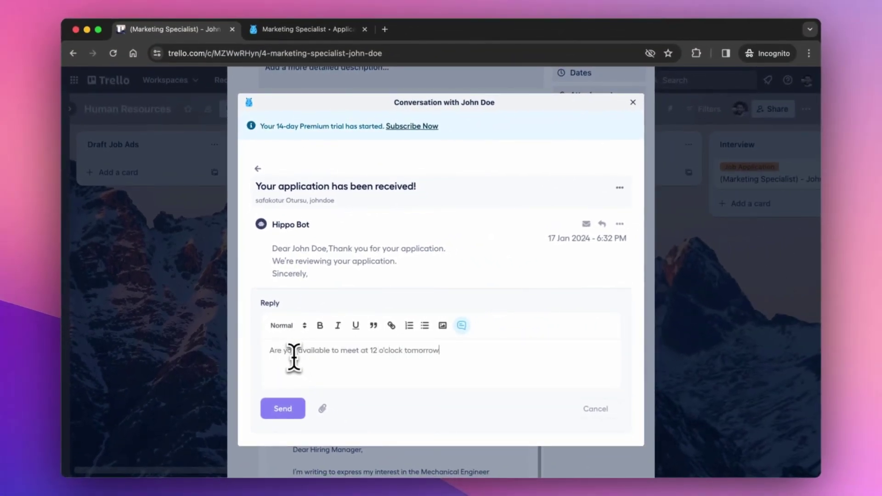
pyautogui.write('?')
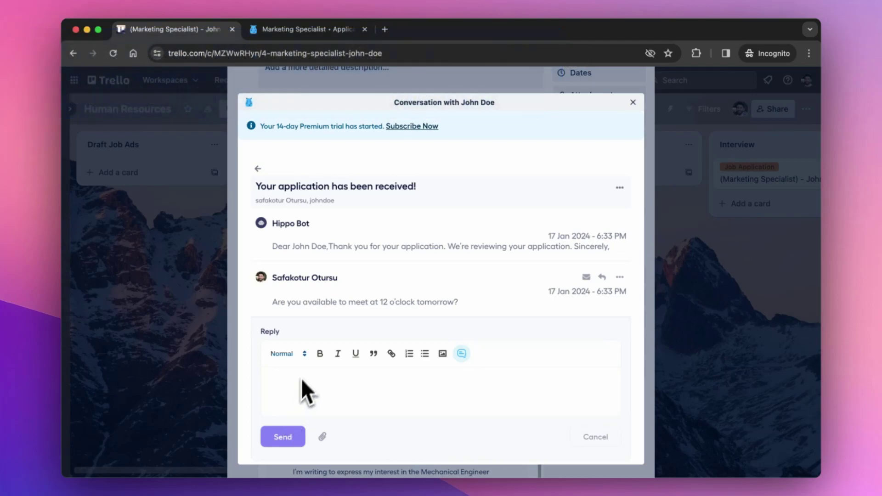
pyautogui.click(258, 170)
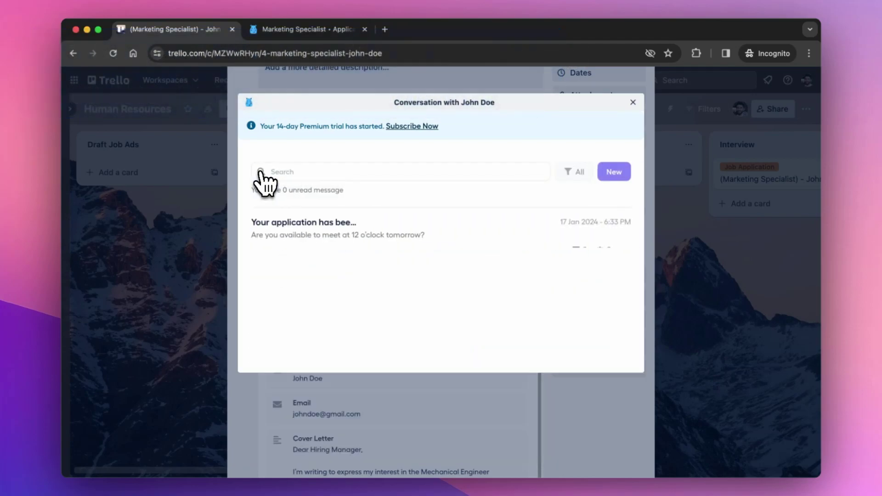
# - Close the conversation window and view the two-message thread on the card's Conversation tab
pyautogui.click(632, 103)
pyautogui.scroll(3, 455, 223)
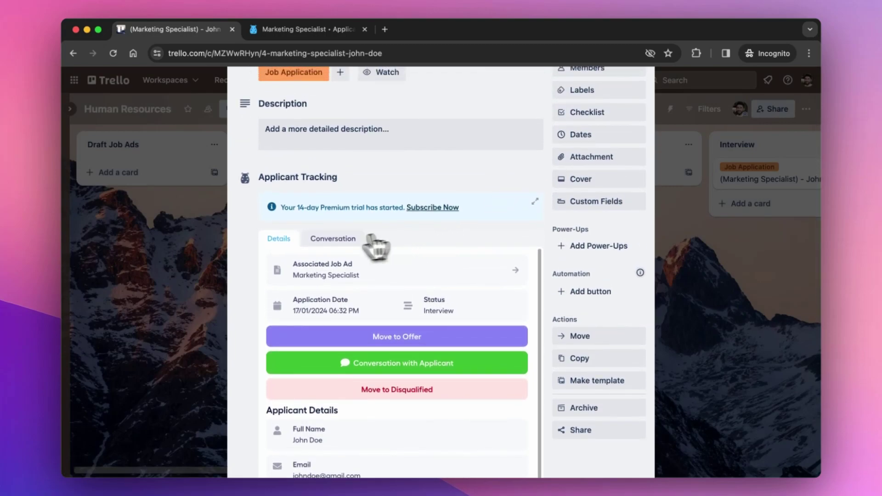
pyautogui.click(320, 244)
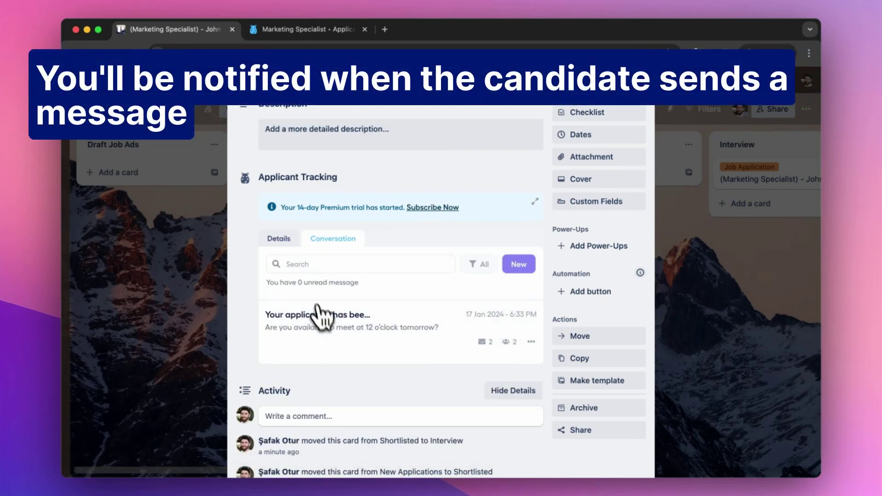
pyautogui.scroll(4, 285, 253)
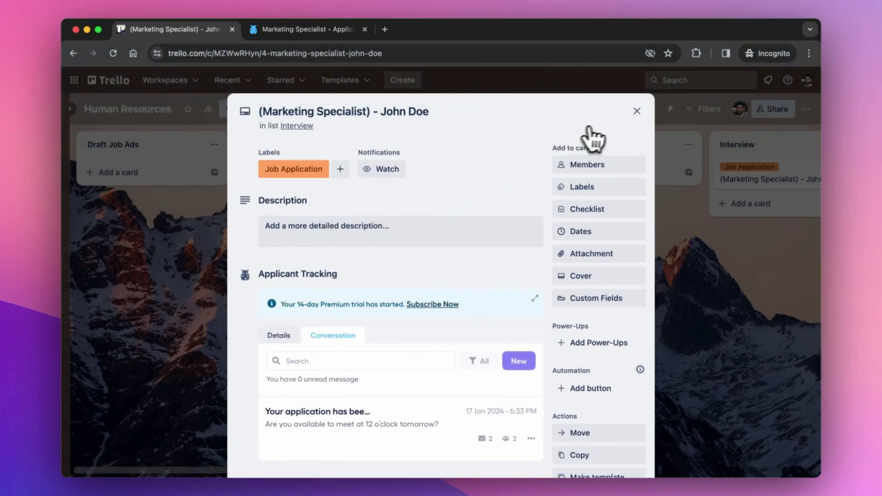
# - Close the application card and scroll across the Human Resources board's lists
pyautogui.click(637, 111)
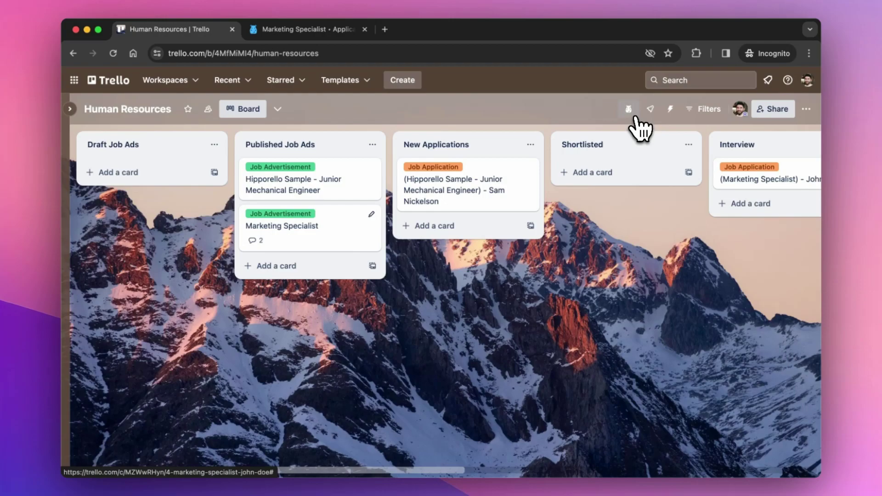
pyautogui.hscroll(3, 525, 257)
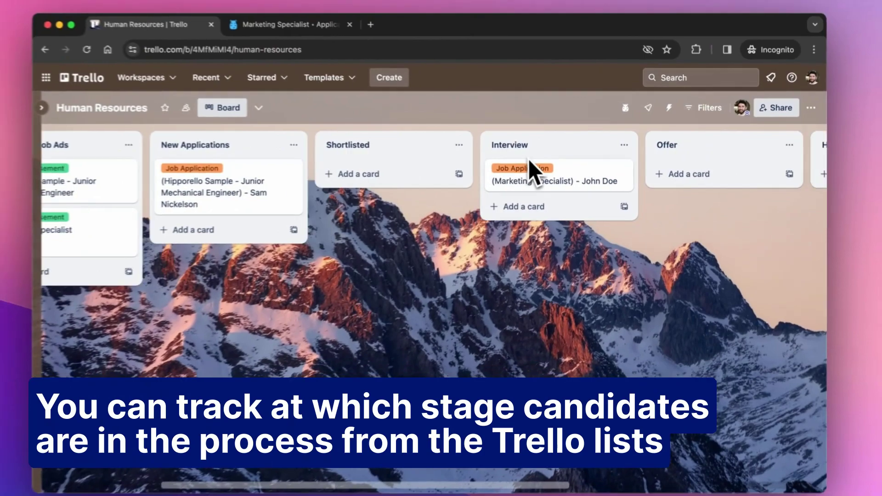
pyautogui.hscroll(5, 493, 183)
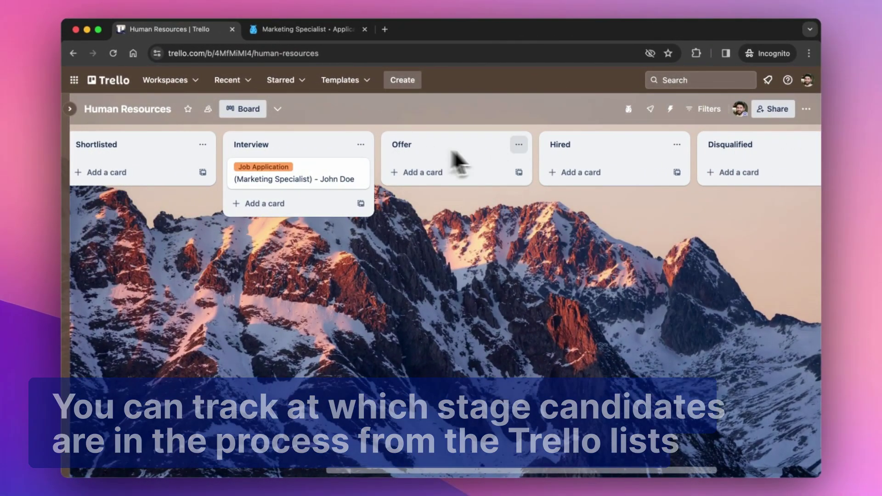
pyautogui.hscroll(3, 587, 165)
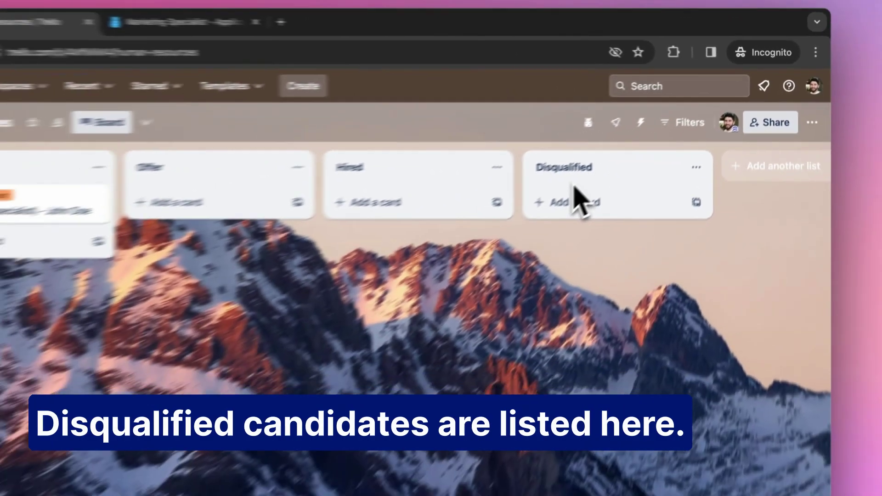
pyautogui.hscroll(-10, 517, 251)
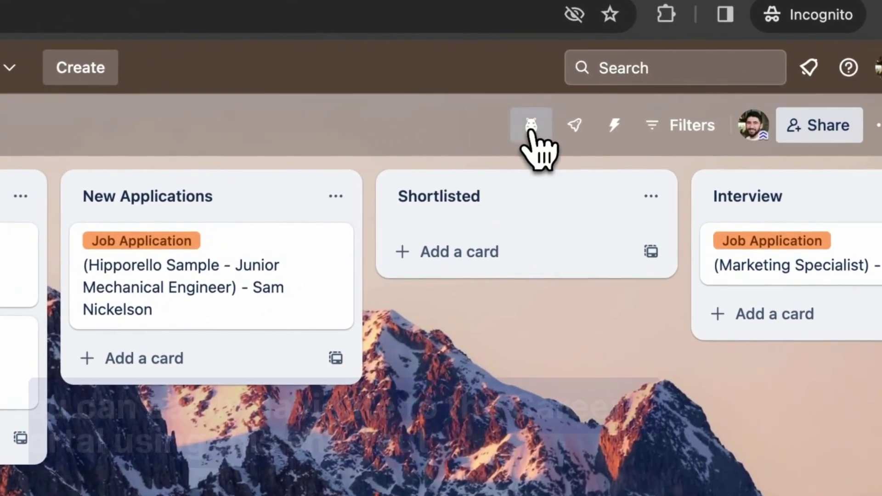
# - Open the Hipporello career web portal in a new tab, then return to the board
pyautogui.click(628, 108)
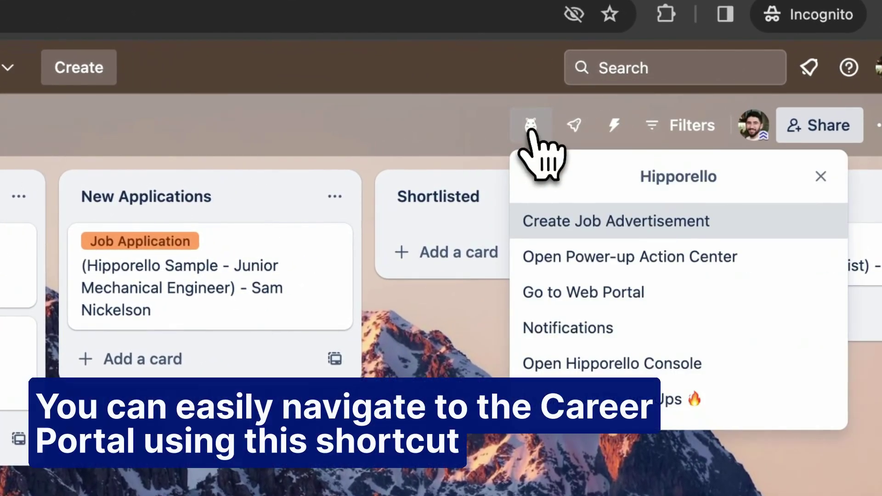
pyautogui.click(570, 298)
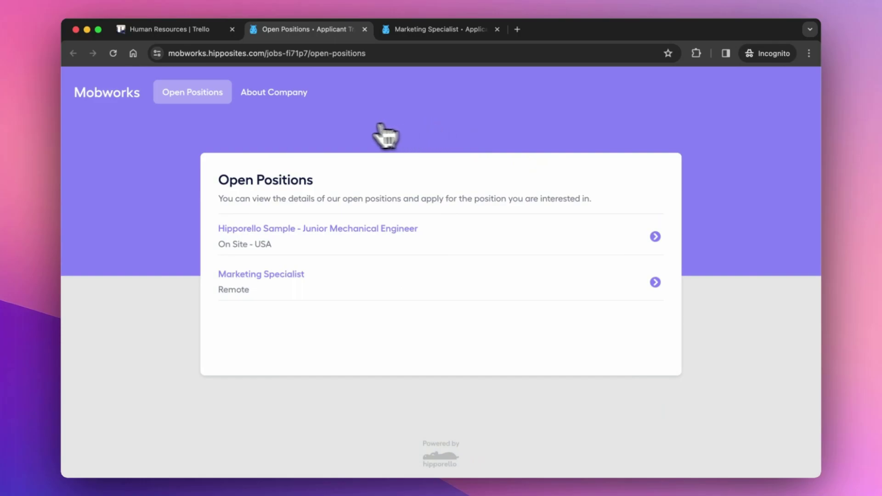
pyautogui.click(192, 34)
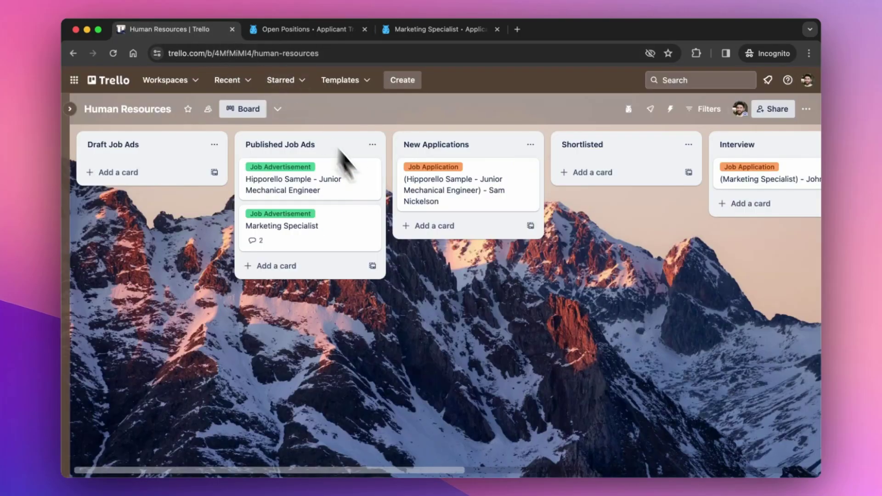
pyautogui.hscroll(15, 574, 252)
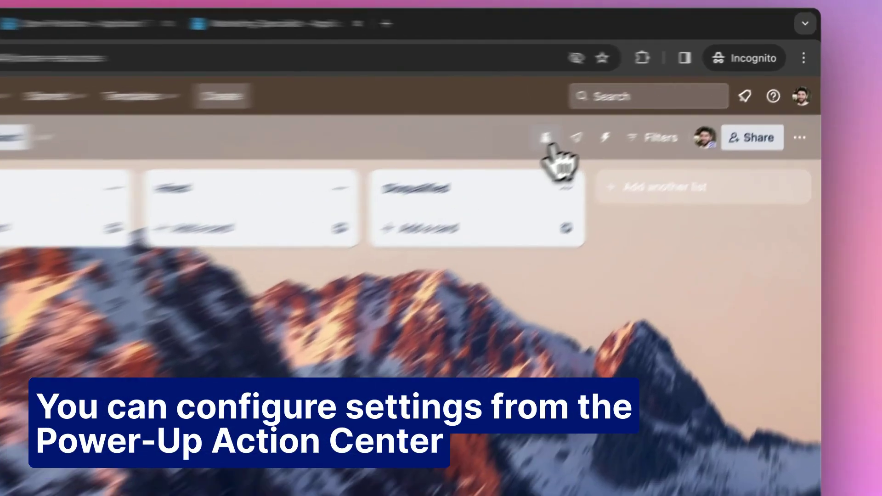
# - Open the full-size Power-up Action Center and show Settings > Automated Email Contents
pyautogui.click(629, 111)
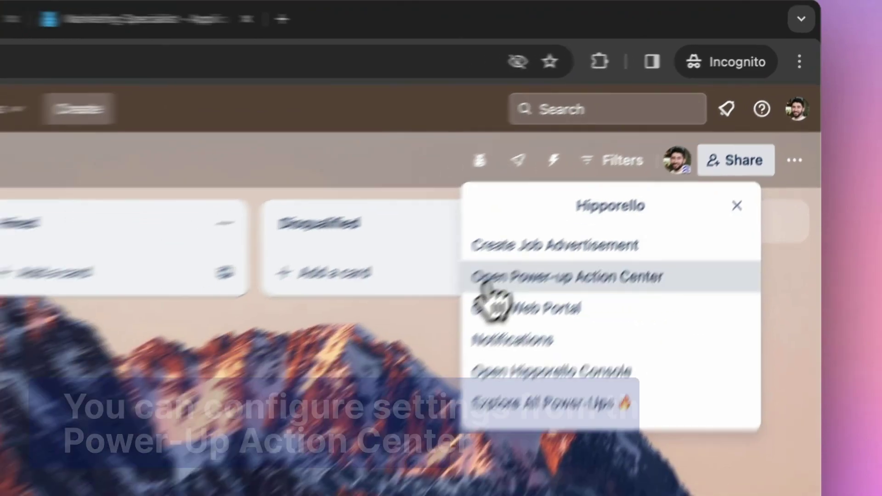
pyautogui.click(442, 317)
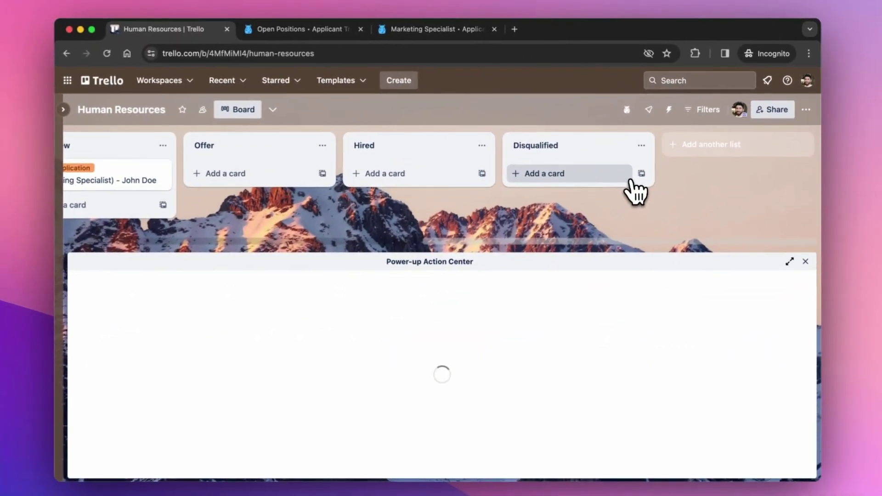
pyautogui.click(789, 261)
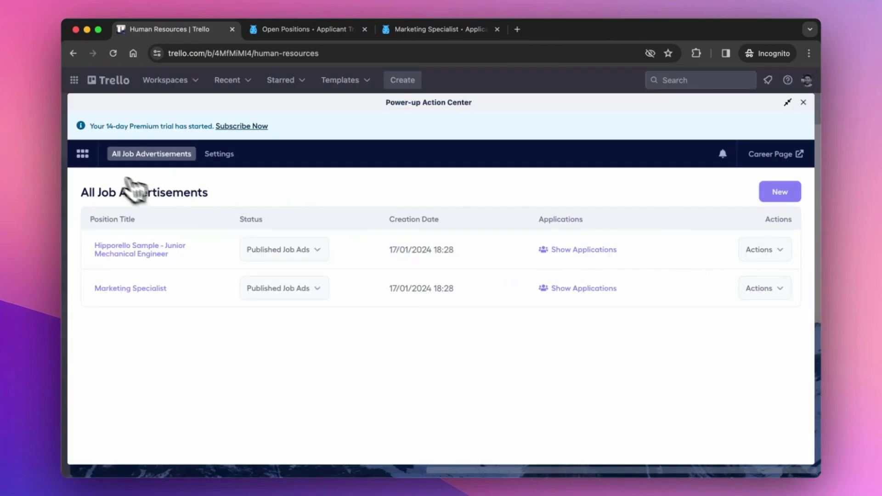
pyautogui.click(222, 158)
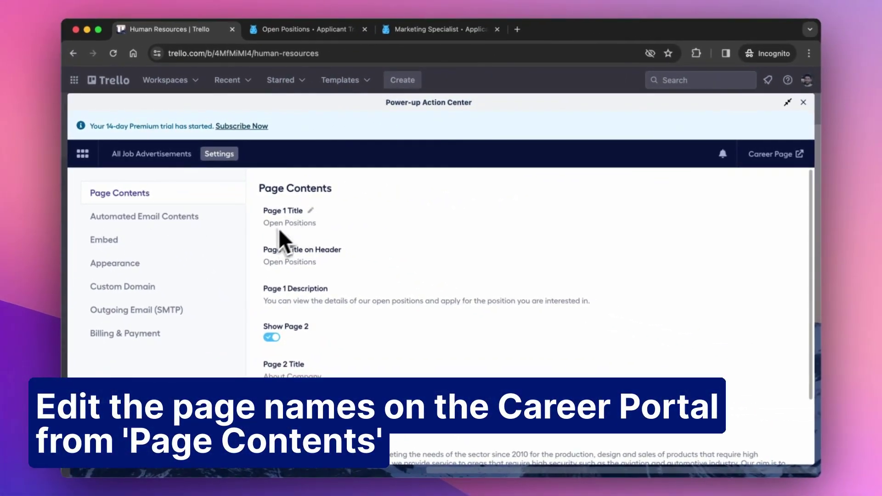
pyautogui.scroll(-4, 323, 259)
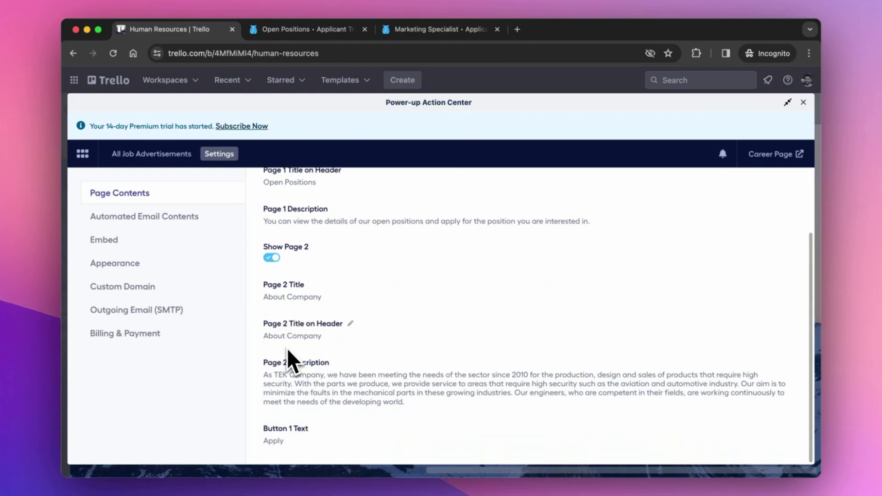
pyautogui.click(177, 217)
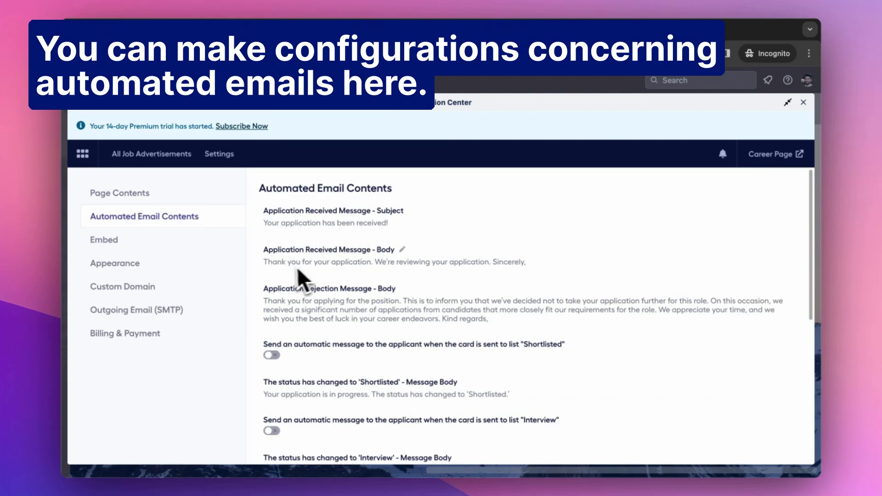
pyautogui.scroll(-5, 360, 270)
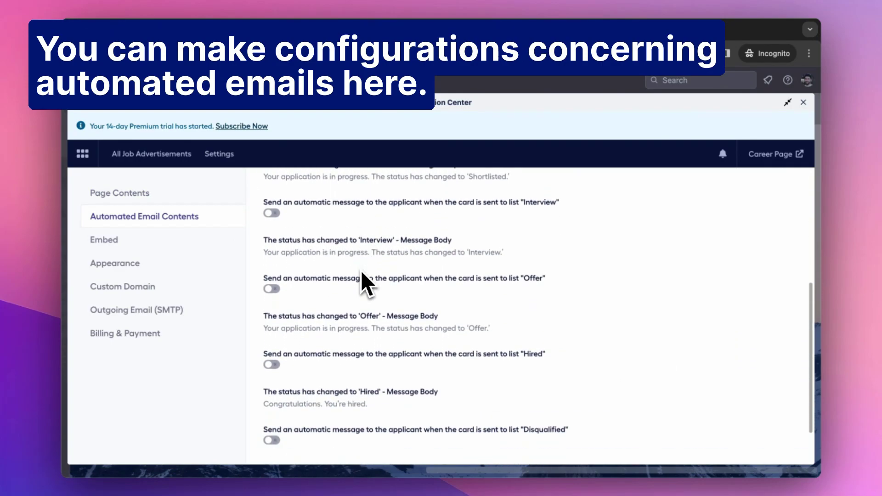
pyautogui.scroll(-2, 362, 275)
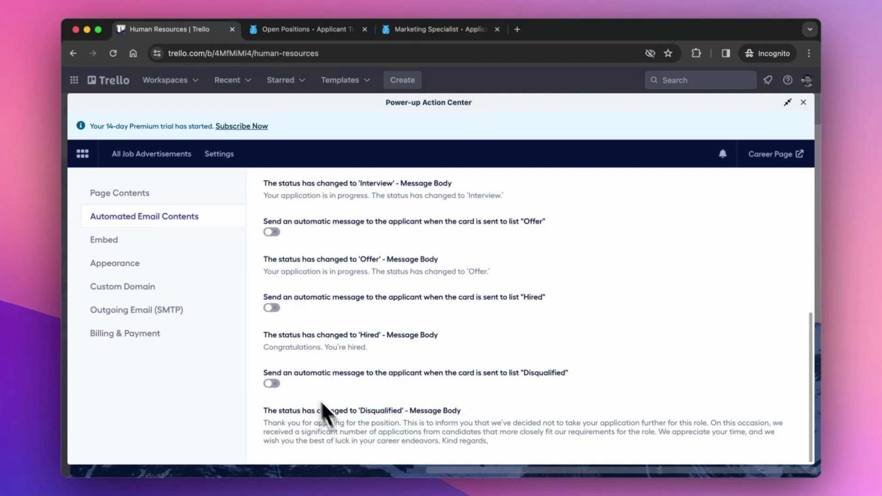
# - Show the Embed settings and copy the job-postings embed code
pyautogui.click(147, 251)
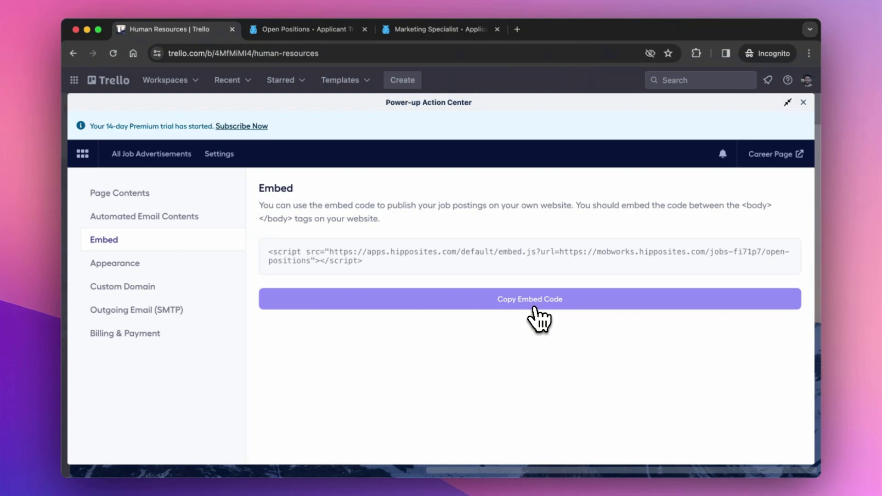
pyautogui.click(581, 290)
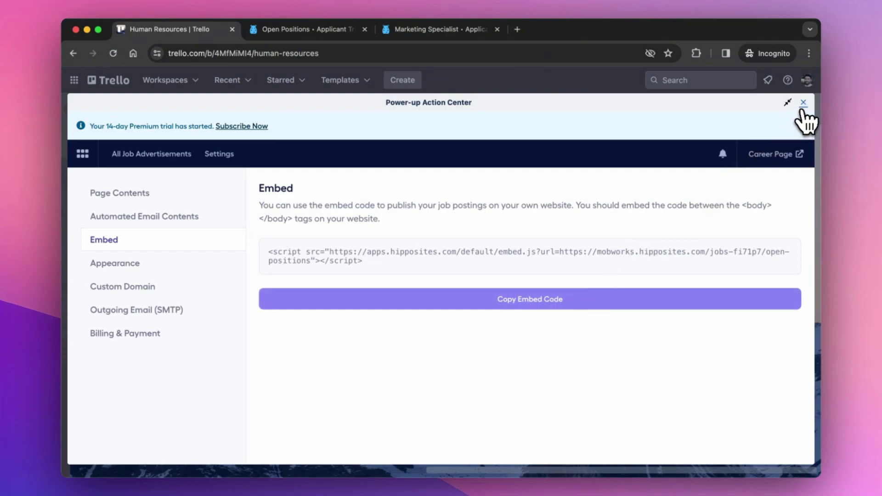